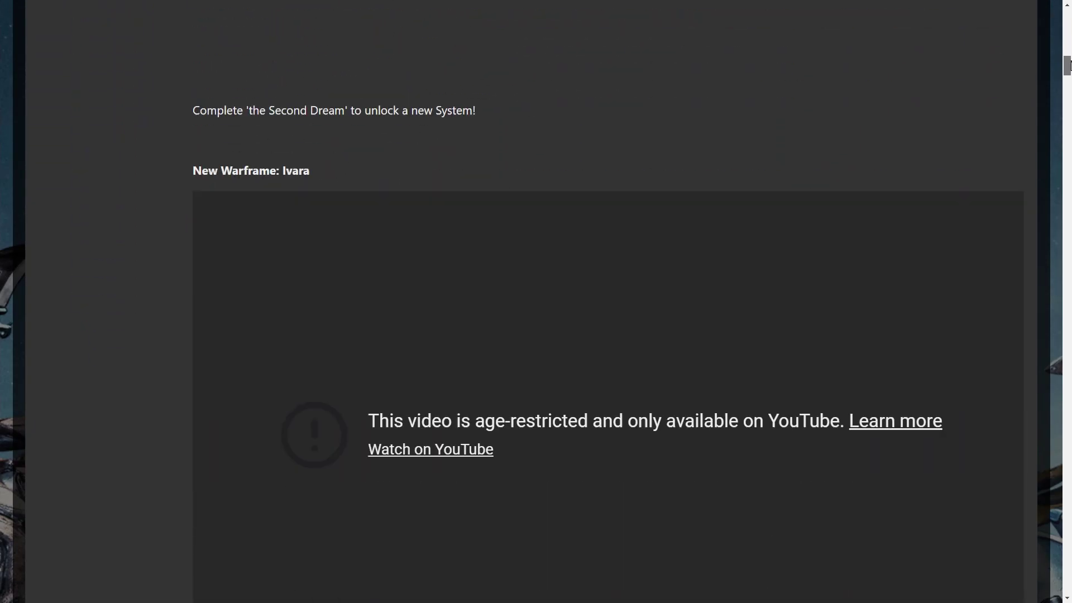
scroll(608, 335, down, 20)
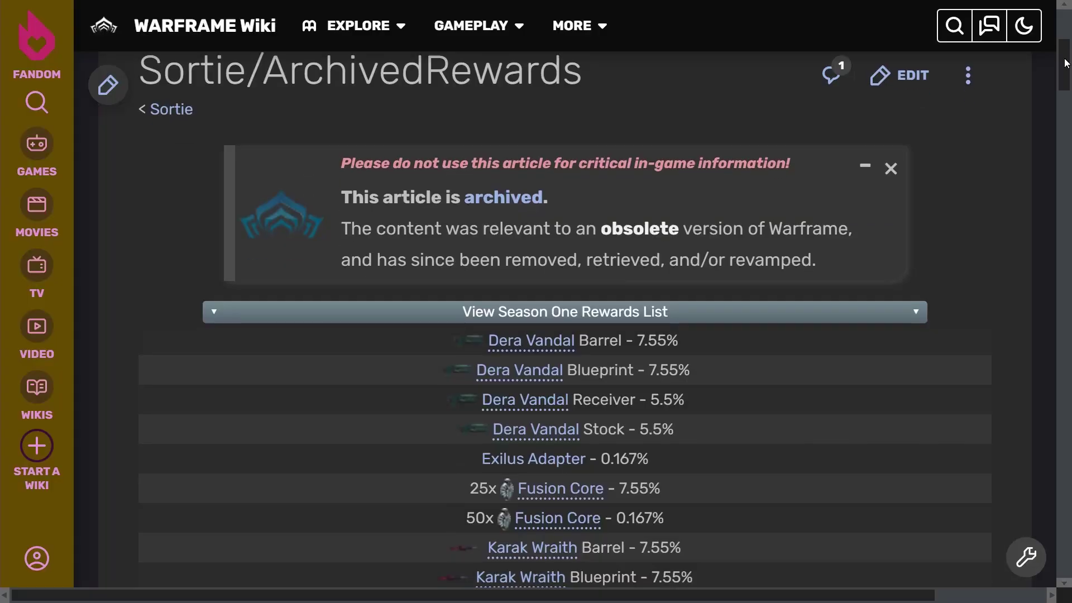
Step: Scroll through the Update 18 forum post and the Sortie archived rewards wiki page
drag(1067, 23, 1069, 330)
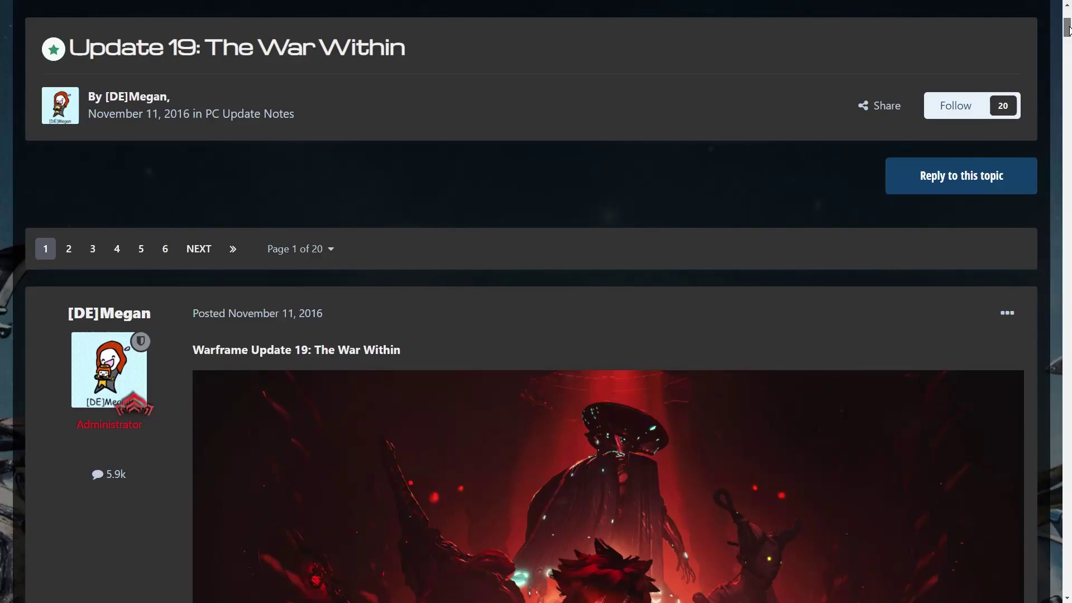
drag(1068, 8, 1068, 131)
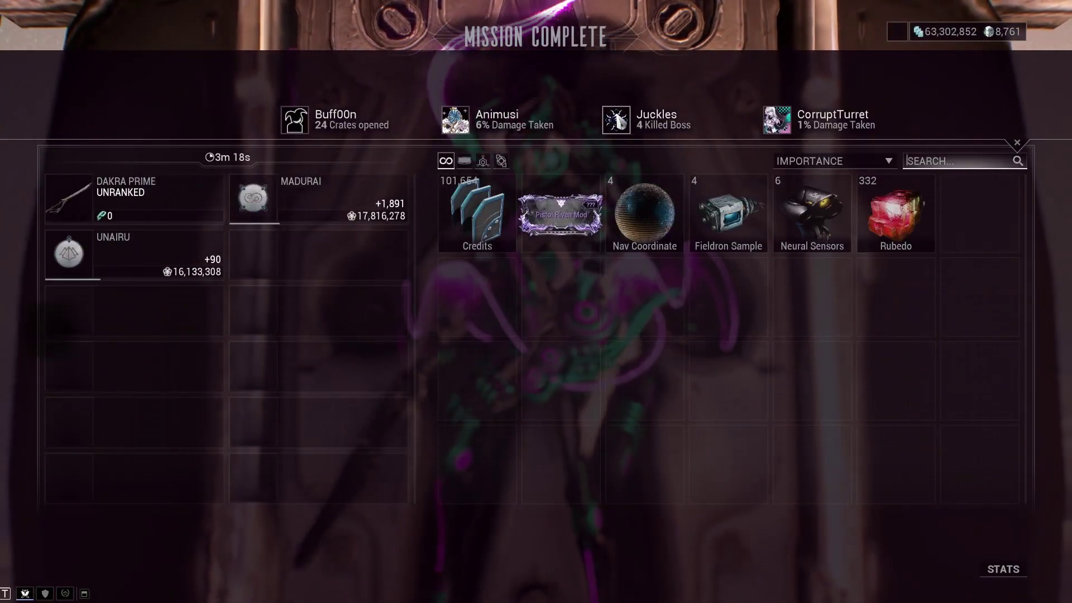
mouse_move(593, 222)
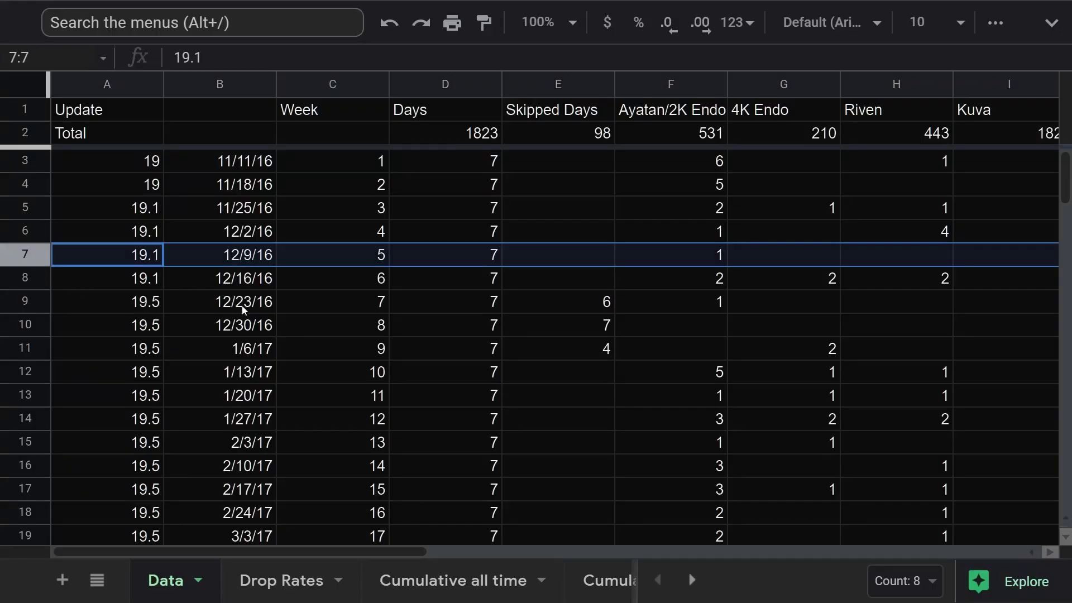
Step: On the Data sheet, check the totals of the Riven and Booster columns
drag(373, 554, 627, 554)
click(197, 85)
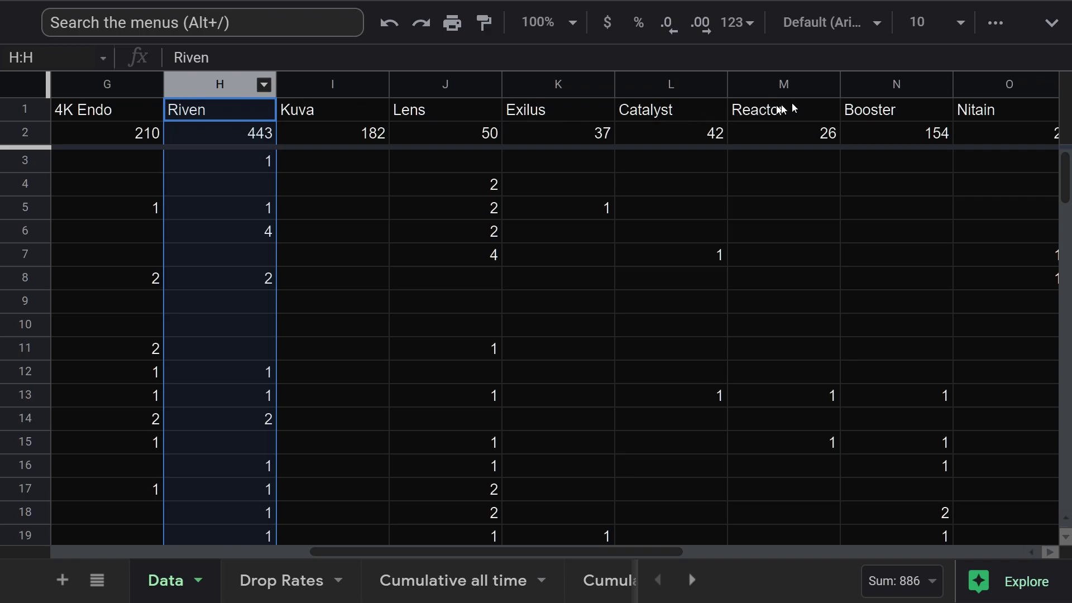
click(872, 86)
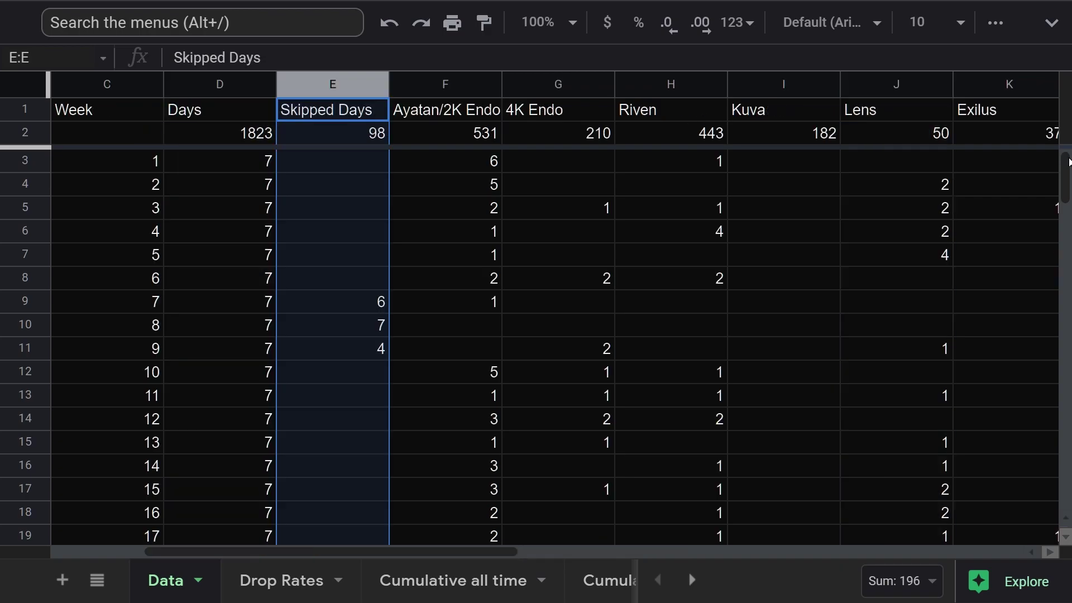
Step: Scroll the drop tables web page and jump to its Sorties table
drag(1068, 162, 1068, 193)
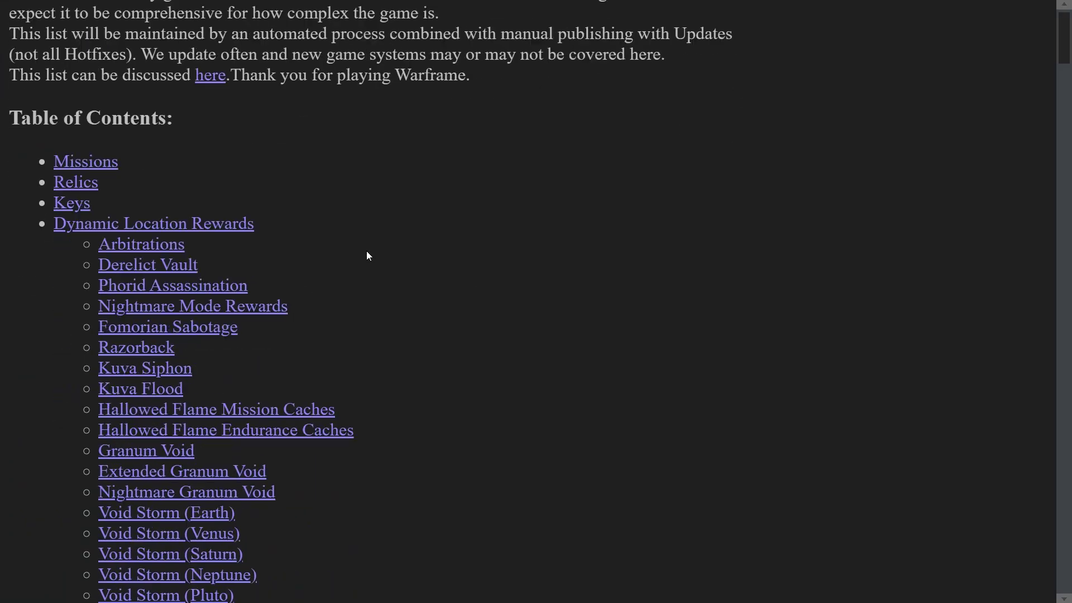
scroll(366, 250, down, 6)
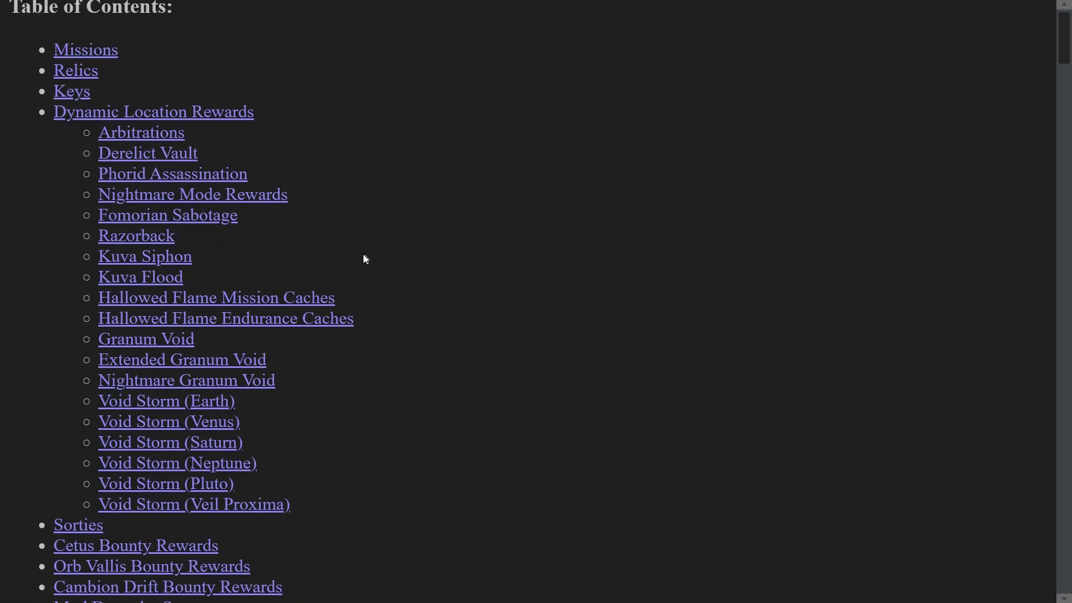
click(84, 306)
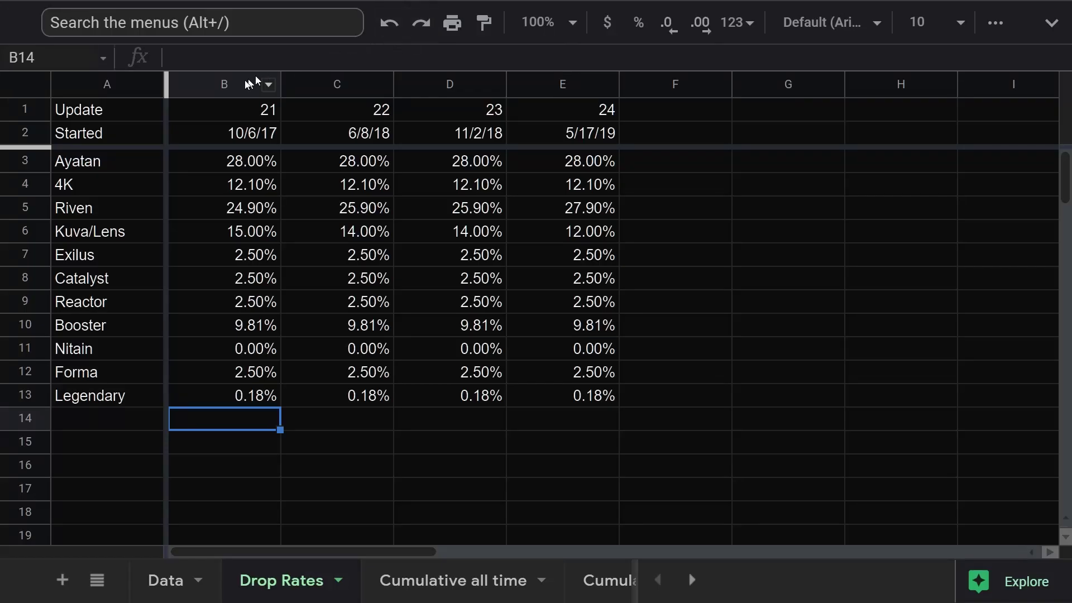
Step: Compare the Riven drop rates for updates 21 through 24 on Drop Rates
click(220, 85)
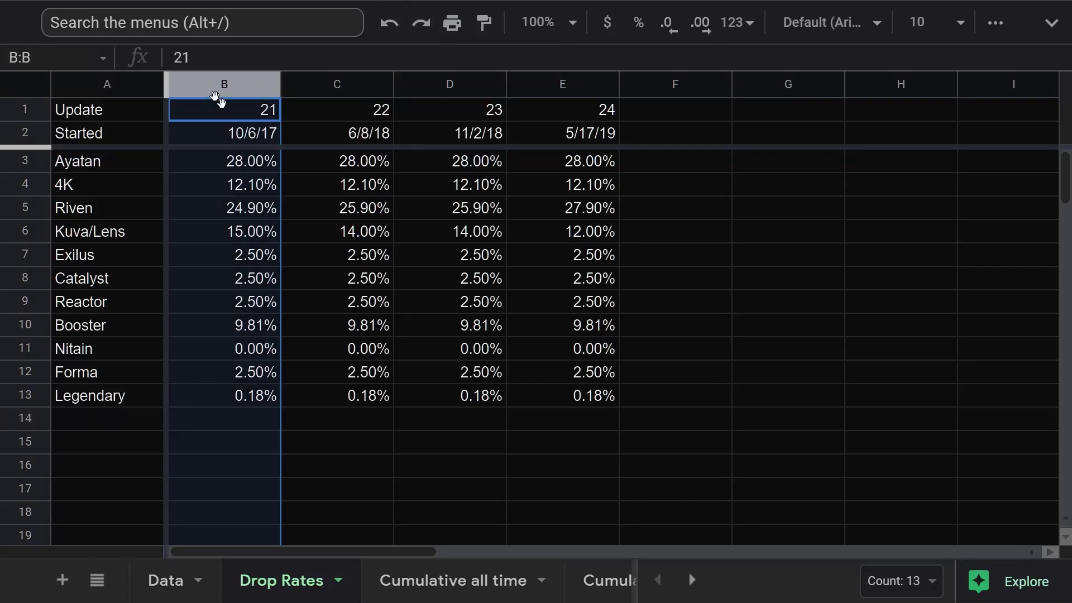
click(222, 219)
click(470, 215)
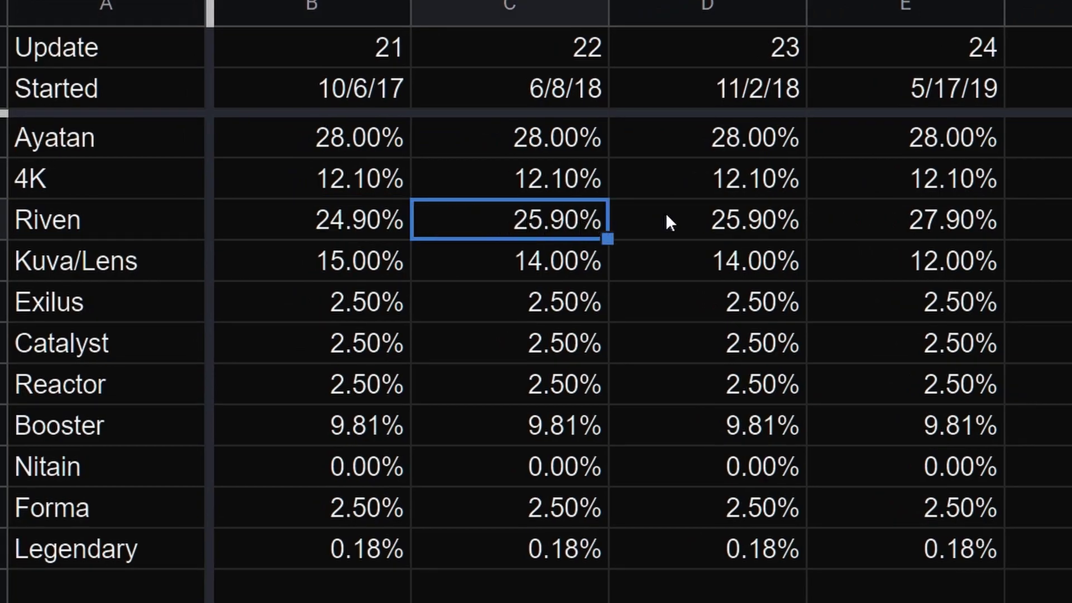
click(749, 219)
click(856, 215)
Step: Compare Kuva/Lens rates for updates 24 back to 21, then view Cumulative all time
click(936, 262)
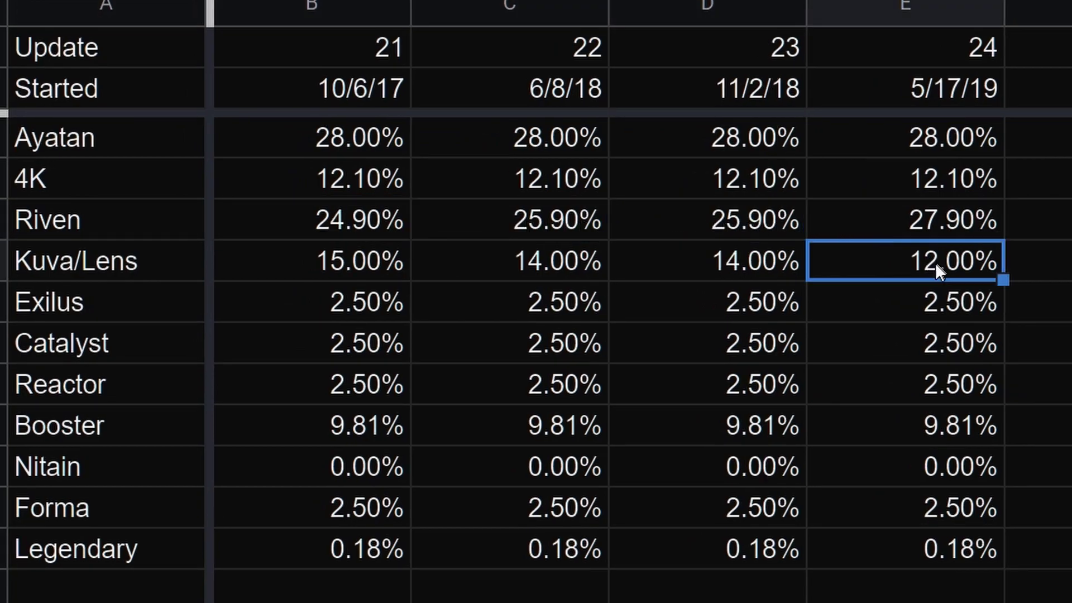
click(753, 267)
click(565, 262)
click(343, 259)
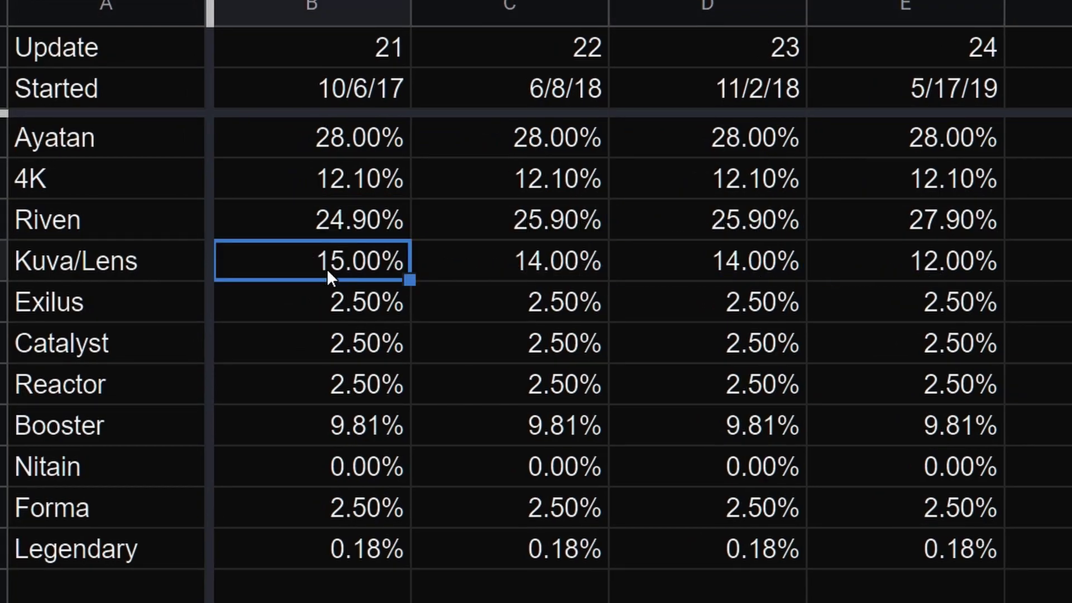
click(855, 11)
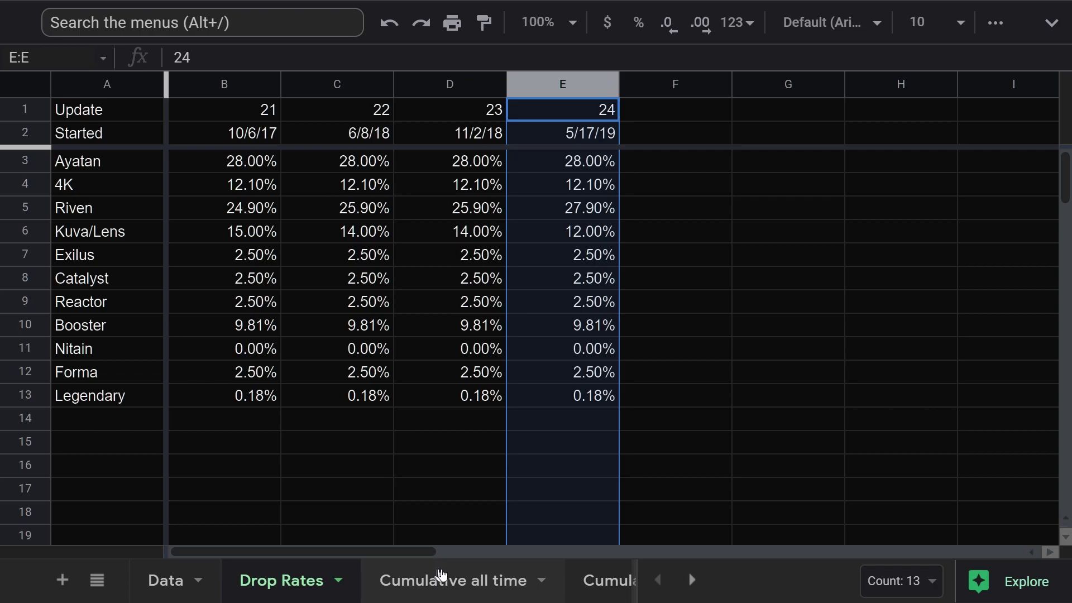
click(437, 578)
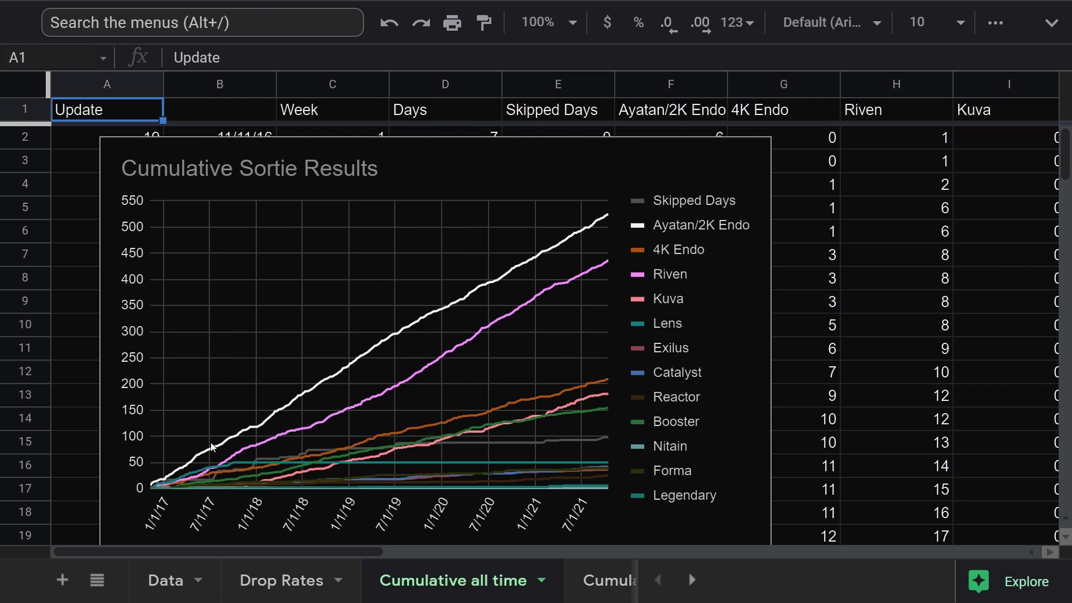
Step: Recheck the update 24 rates column, then move to the Cumulative since U24 sheet
key(ctrl+shift+Page_Up)
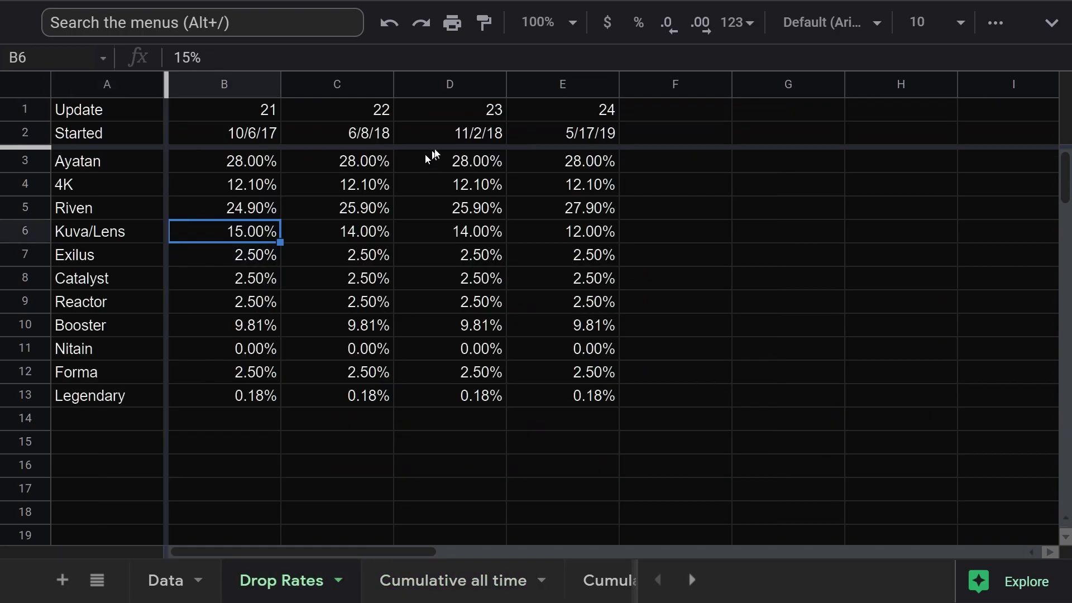
click(536, 91)
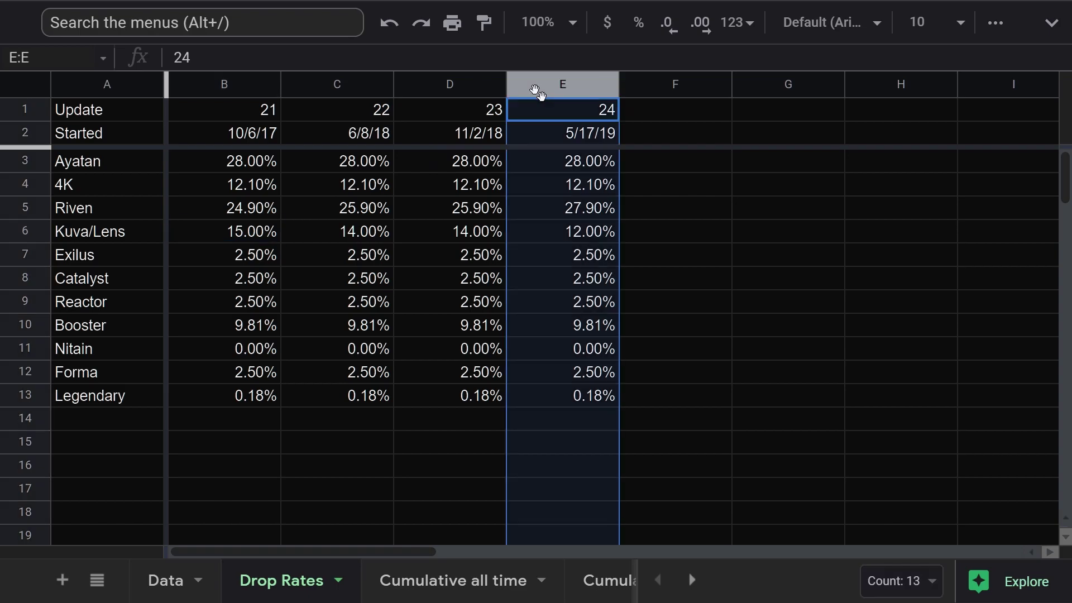
key(ctrl+shift+Page_Down)
click(605, 583)
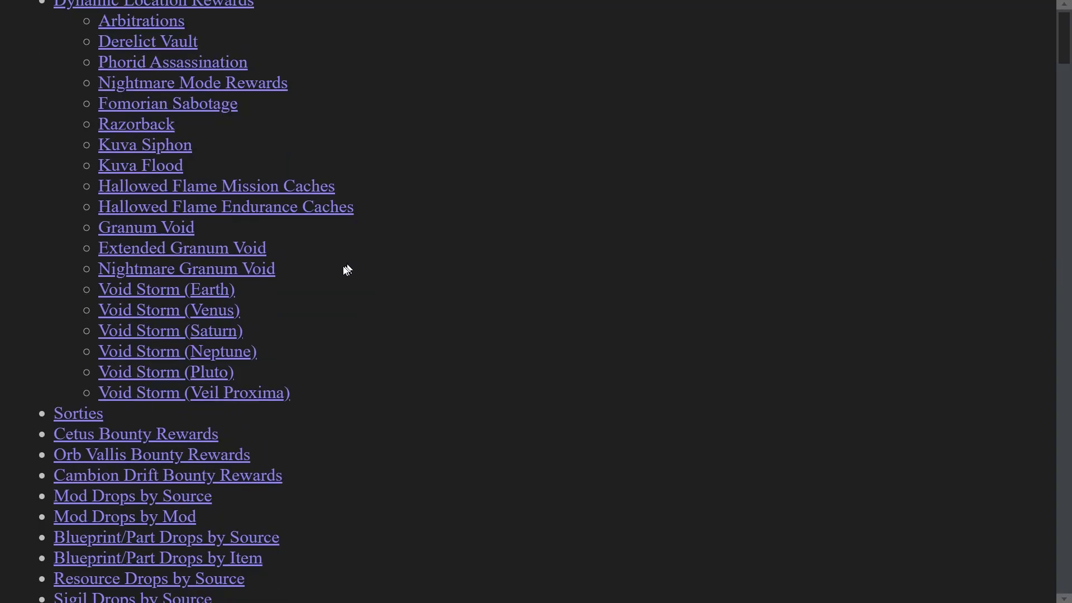
Step: Scroll the drop tables contents list and jump to the Sorties table
scroll(173, 293, down, 2)
click(85, 307)
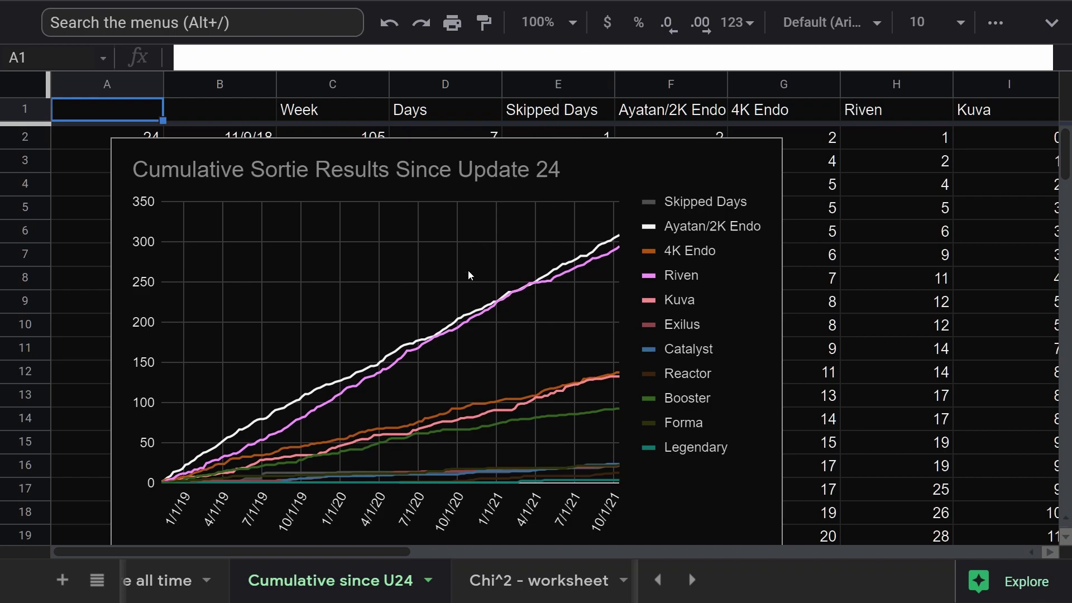
Step: On the Chi^2 - worksheet, review the SUMIFS, HLOOKUP and SUM formulas in B7, E7 and B17
click(570, 579)
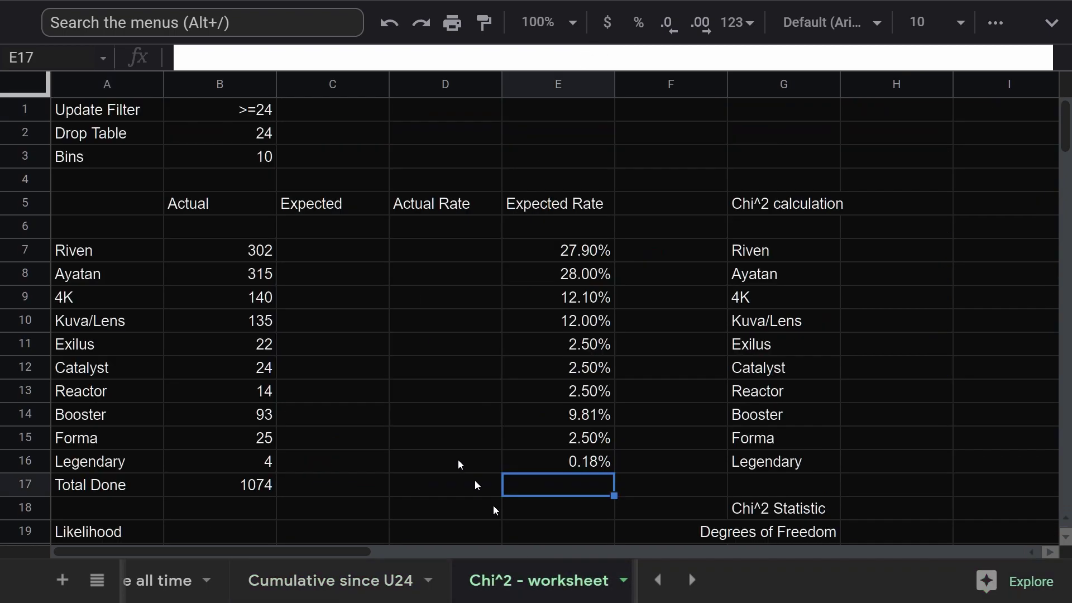
click(250, 255)
click(450, 62)
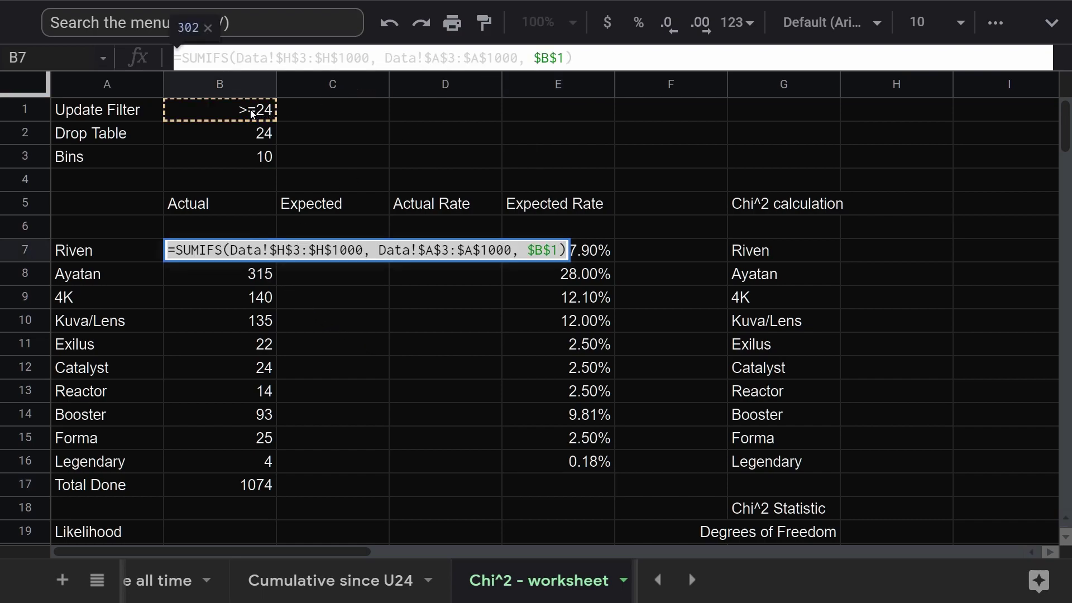
click(473, 290)
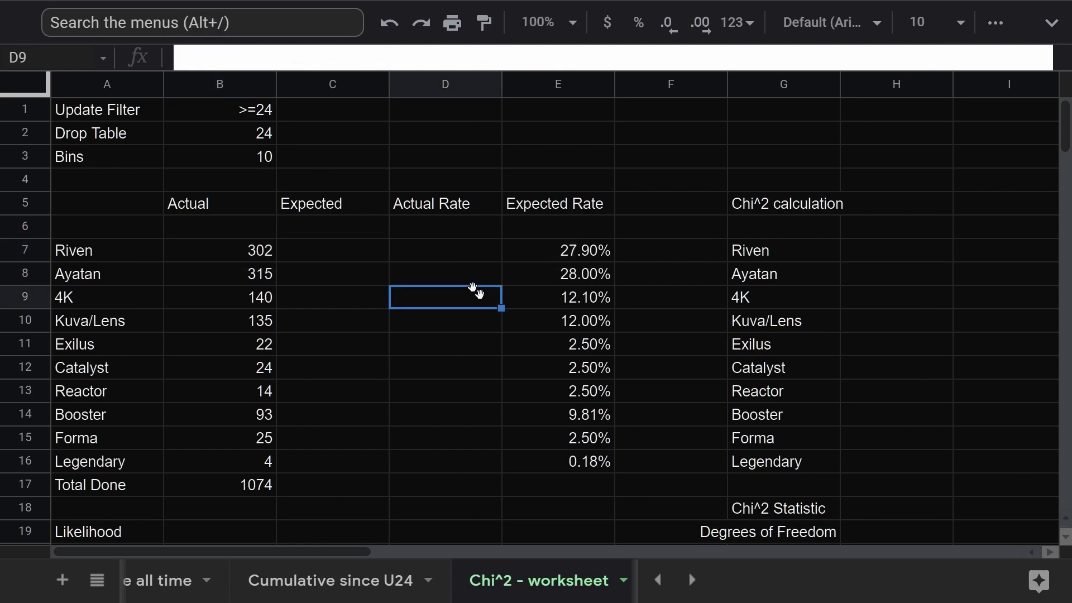
click(578, 254)
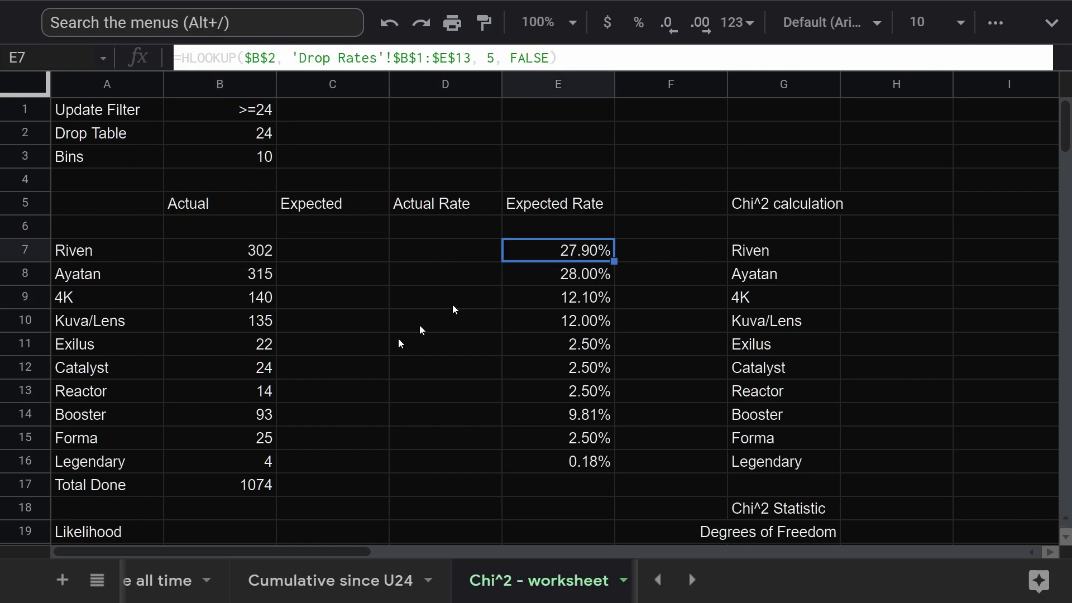
click(236, 494)
click(357, 257)
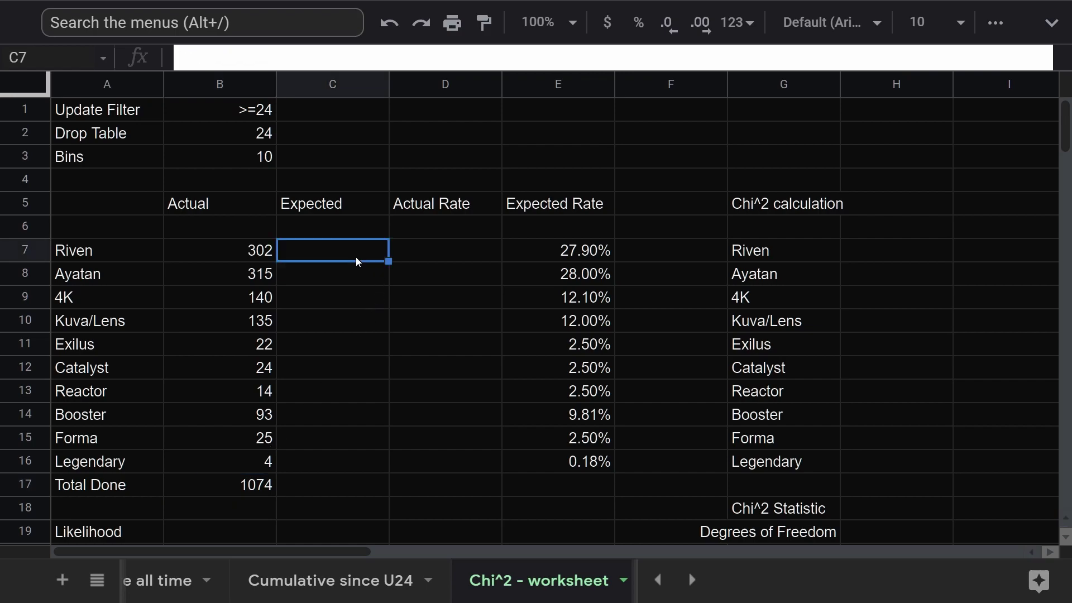
Step: Enter =E7*B$17 as Riven's Expected count and fill it down through Legendary
text(=E7*)
click(238, 490)
click(217, 58)
text($17)
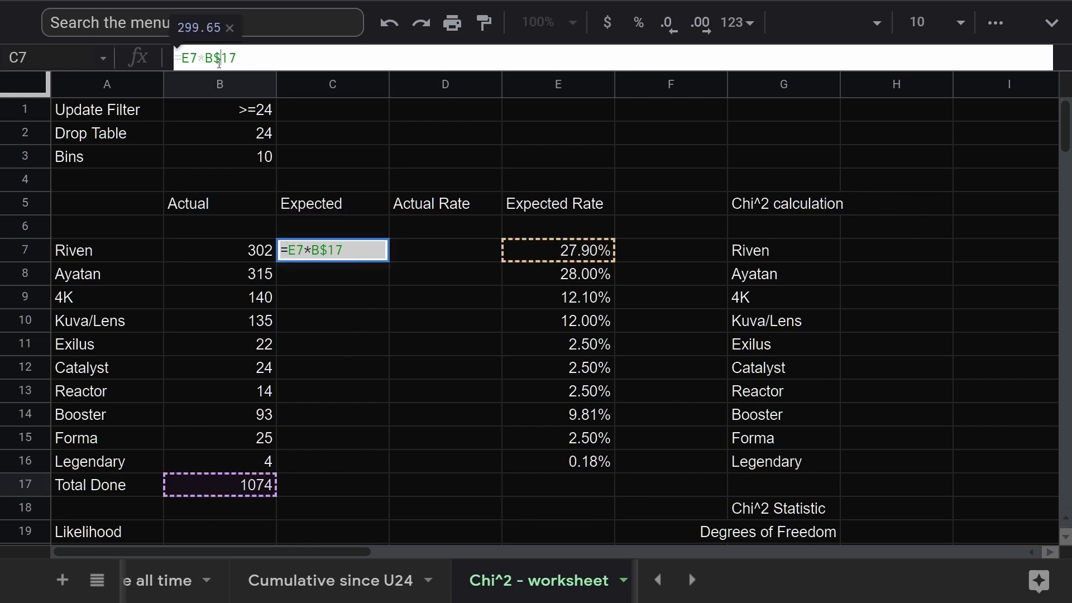
key(Return)
key(Up)
key(ctrl+c)
key(Down)
key(shift+Down)
key(shift+Down)
key(shift+Down)
key(shift+Down)
key(shift+Down)
key(shift+Down)
key(shift+Down)
key(shift+Down)
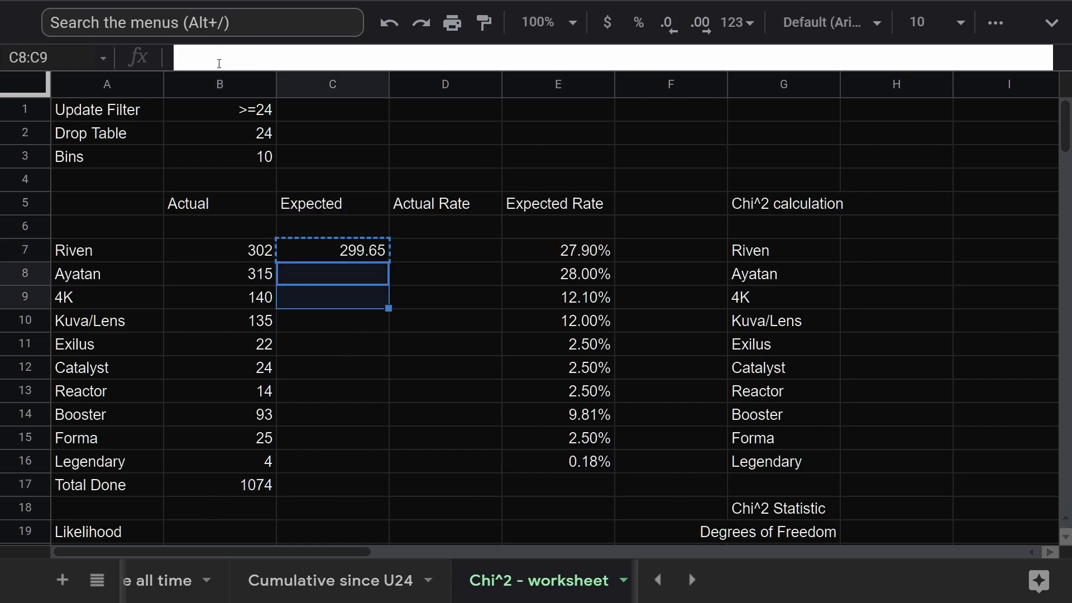
key(ctrl+v)
click(445, 297)
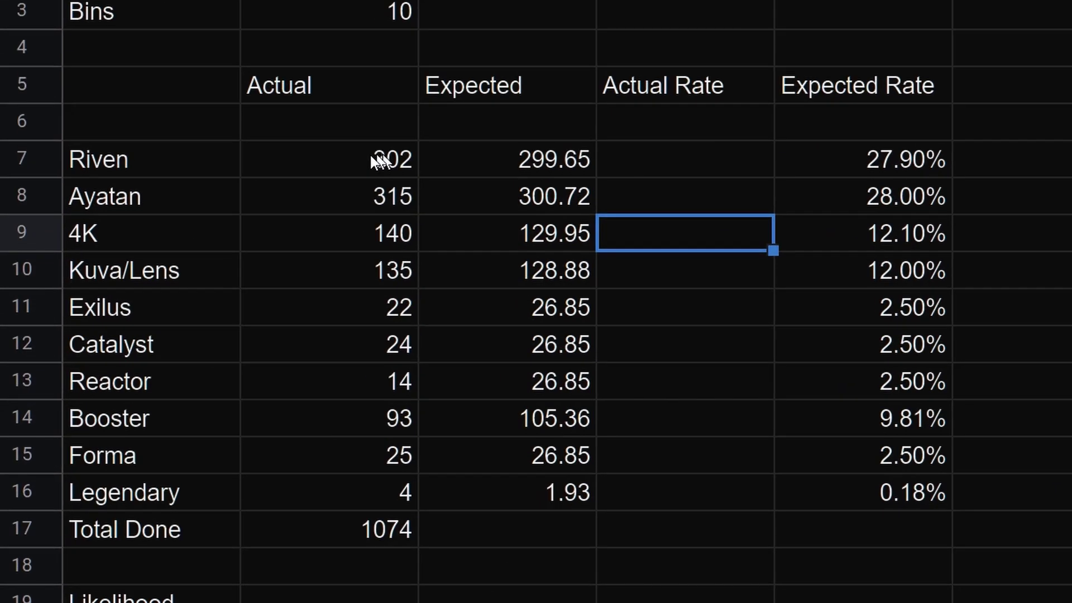
Step: Fill the Actual Rate column with =B7/B$17 for all ten bins, 28.12% for Riven
drag(251, 253, 242, 463)
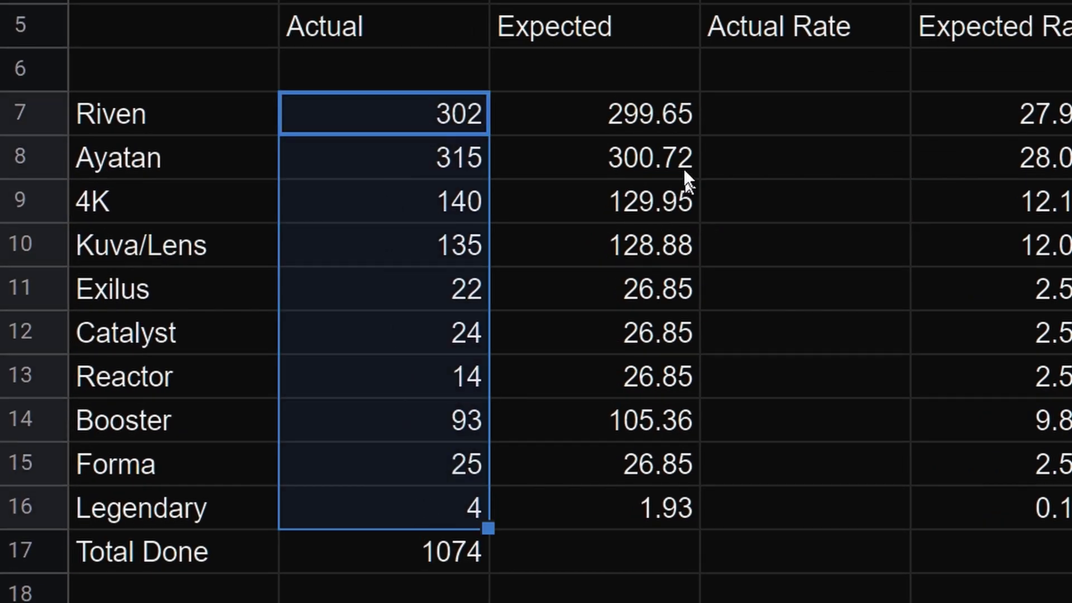
drag(650, 127, 665, 524)
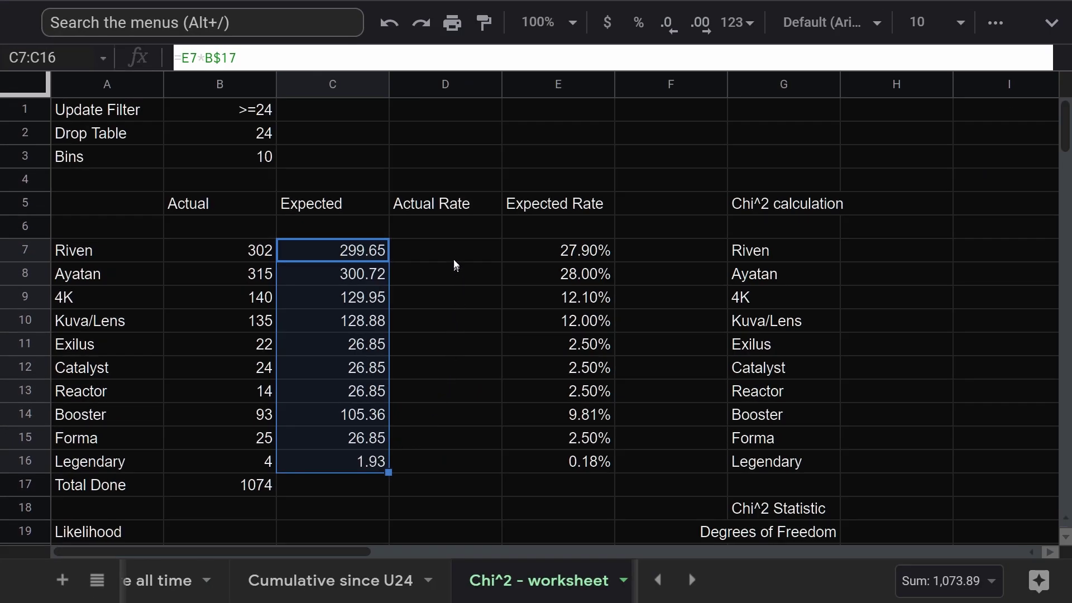
click(456, 262)
text(=B7/B17)
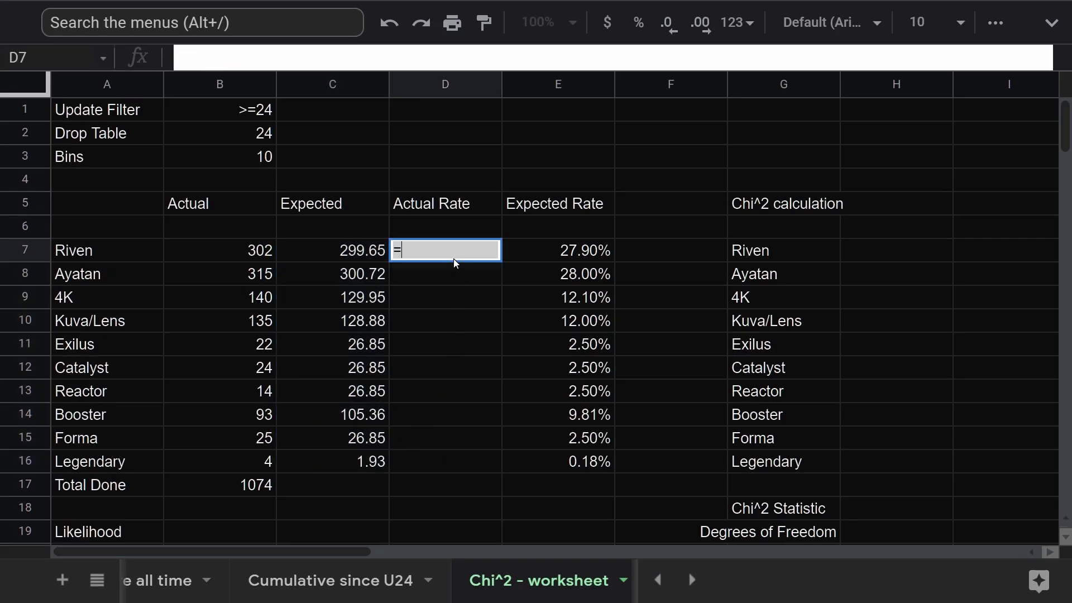
click(214, 58)
text($)
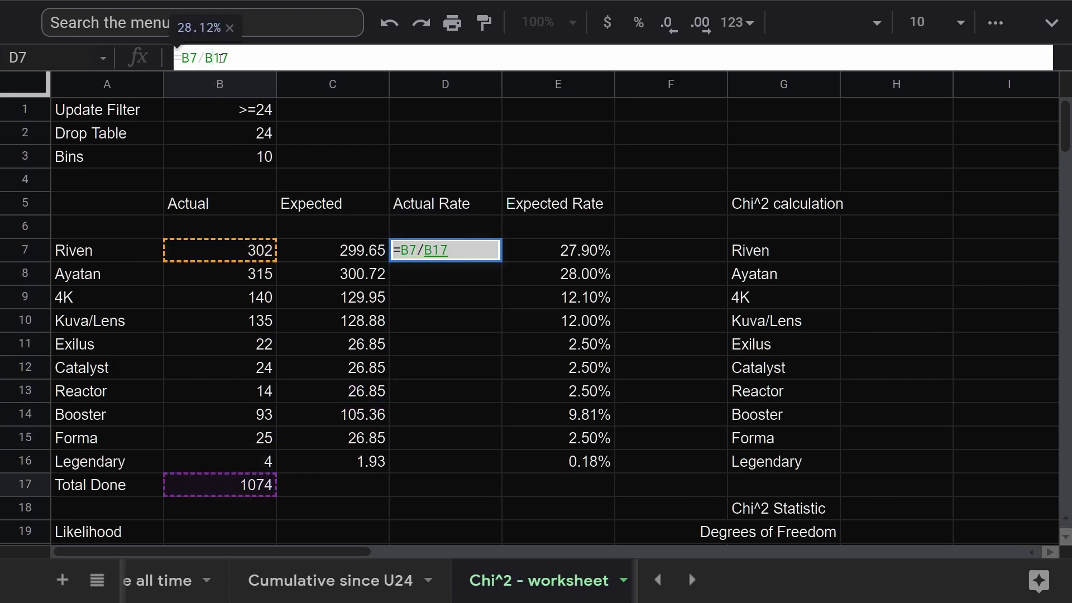
key(Return)
key(shift+Down)
key(shift+Down)
key(shift+Down)
key(shift+Down)
key(shift+Down)
key(shift+Down)
key(shift+Down)
key(shift+Down)
key(ctrl+v)
Step: Select D7:E16 to compare Actual Rates against Expected Rates
click(442, 255)
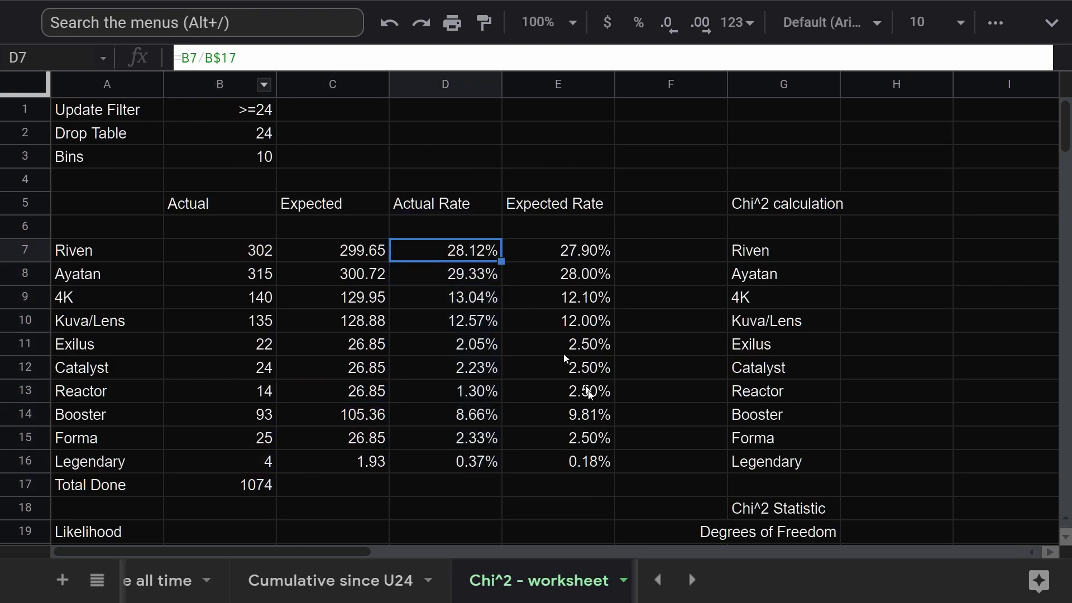
key(shift+Right)
key(shift+Down)
key(shift+Down)
key(shift+Down)
key(shift+Down)
key(shift+Down)
key(shift+Down)
key(shift+Down)
key(shift+Down)
key(shift+Down)
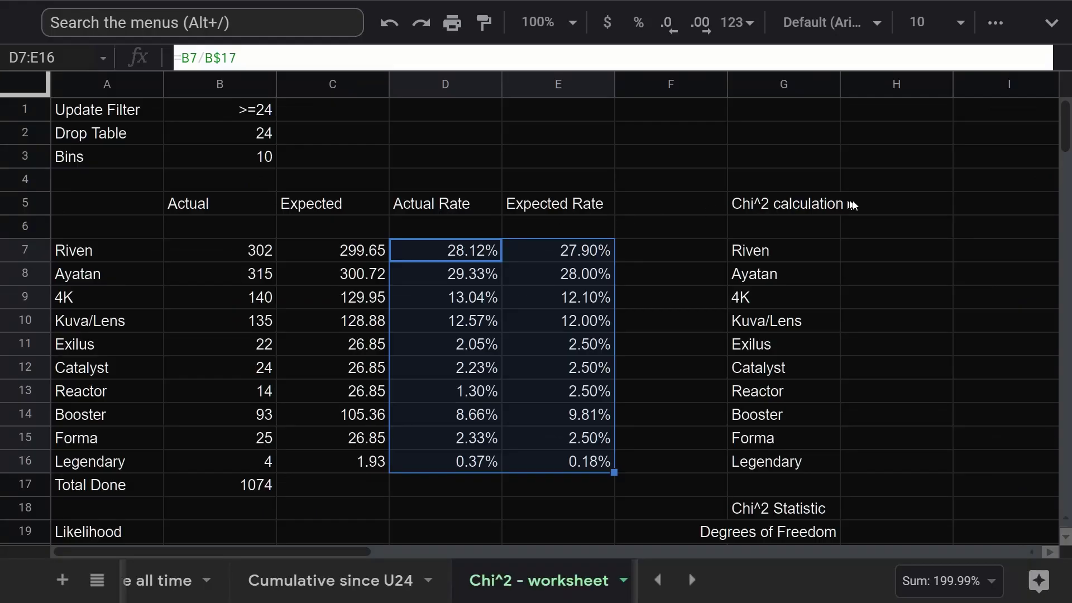
Step: Begin H7's chi-squared term as =B7-C7, marking observed and expected in the definition
click(895, 255)
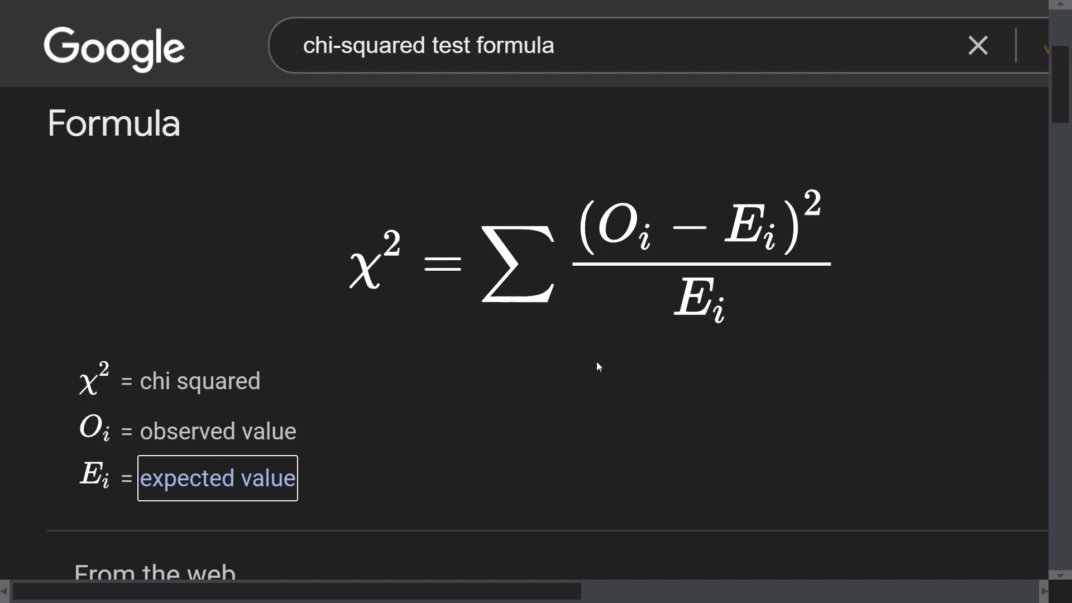
mouse_move(583, 211)
mouse_down()
mouse_move(637, 184)
mouse_move(613, 267)
mouse_move(582, 216)
mouse_up()
mouse_move(137, 411)
mouse_down()
mouse_move(305, 423)
mouse_move(144, 457)
mouse_up()
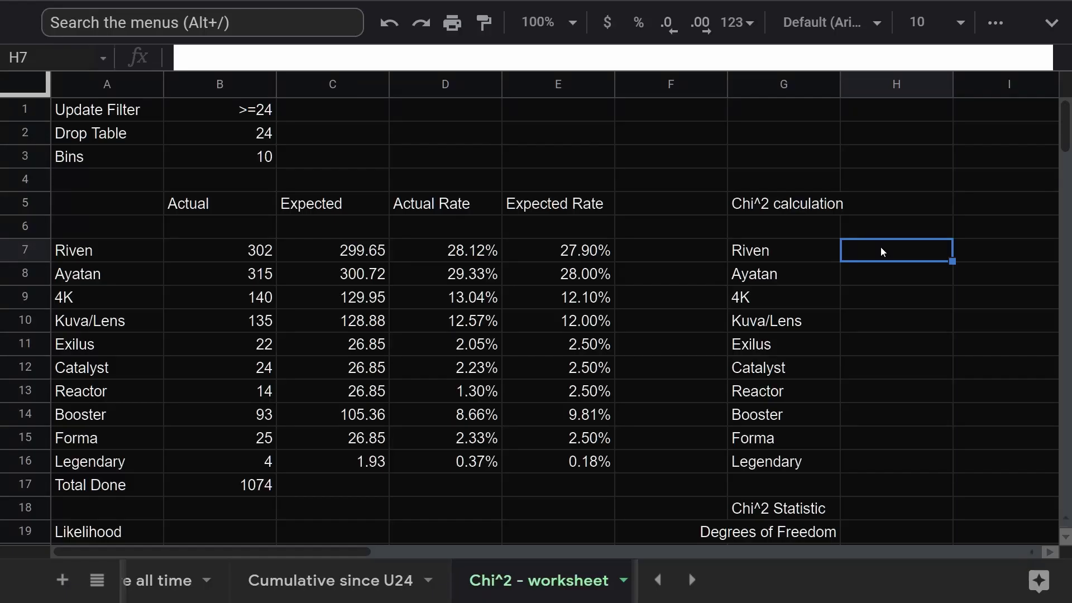
text(=)
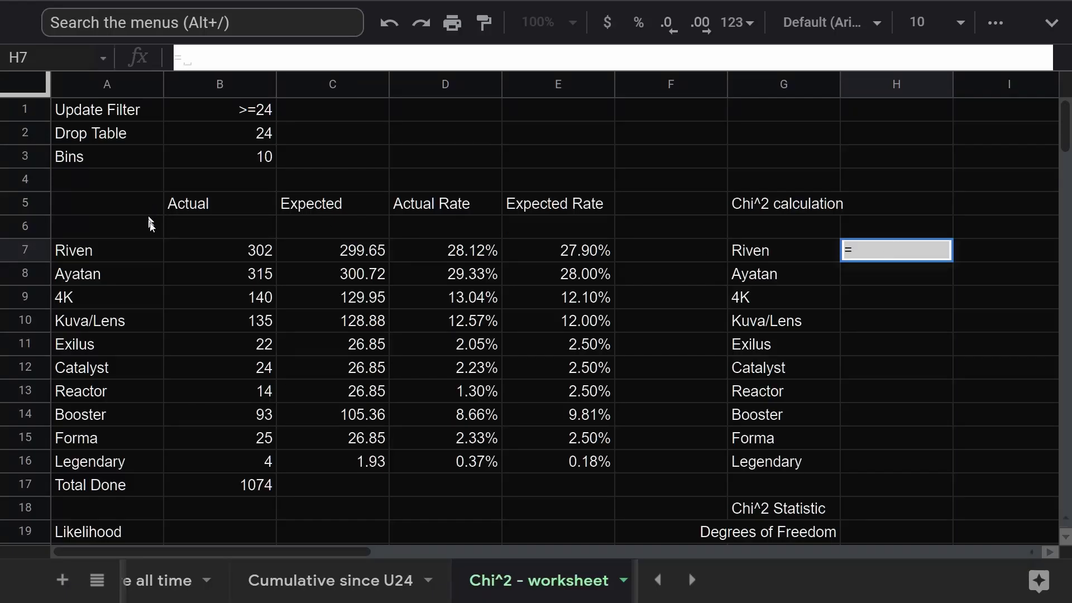
click(251, 252)
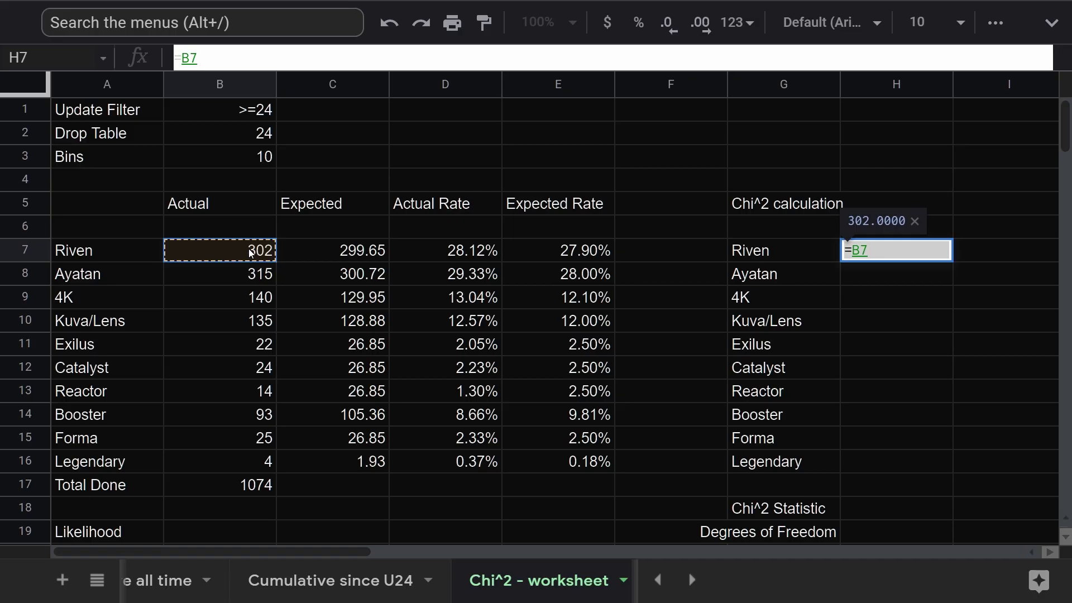
mouse_move(705, 221)
mouse_down()
mouse_move(725, 202)
mouse_move(802, 263)
mouse_move(727, 201)
mouse_up()
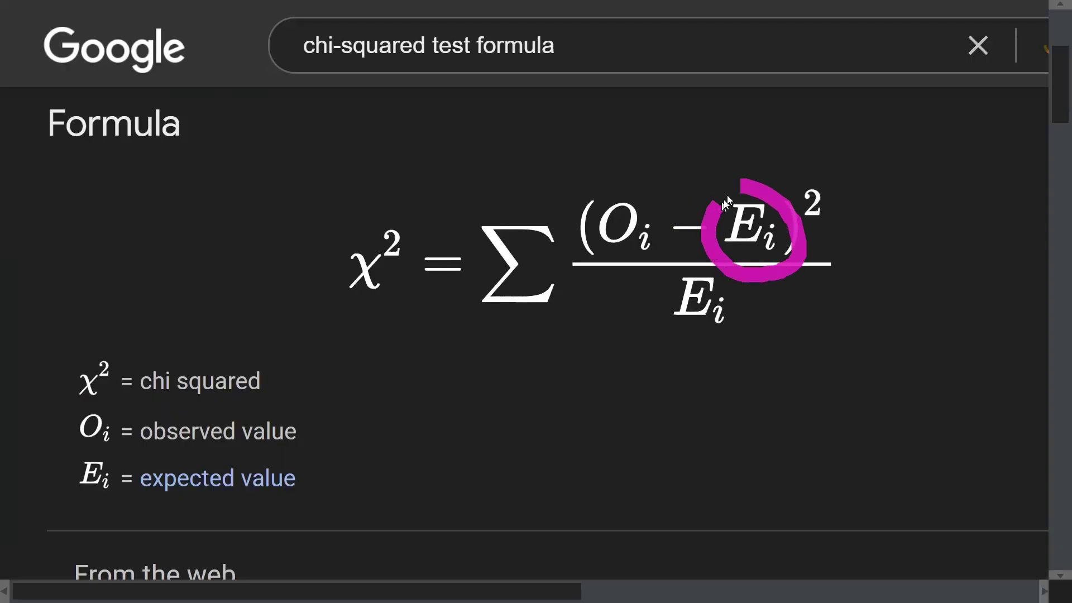
mouse_move(139, 449)
mouse_down()
mouse_move(359, 479)
mouse_move(104, 473)
mouse_up()
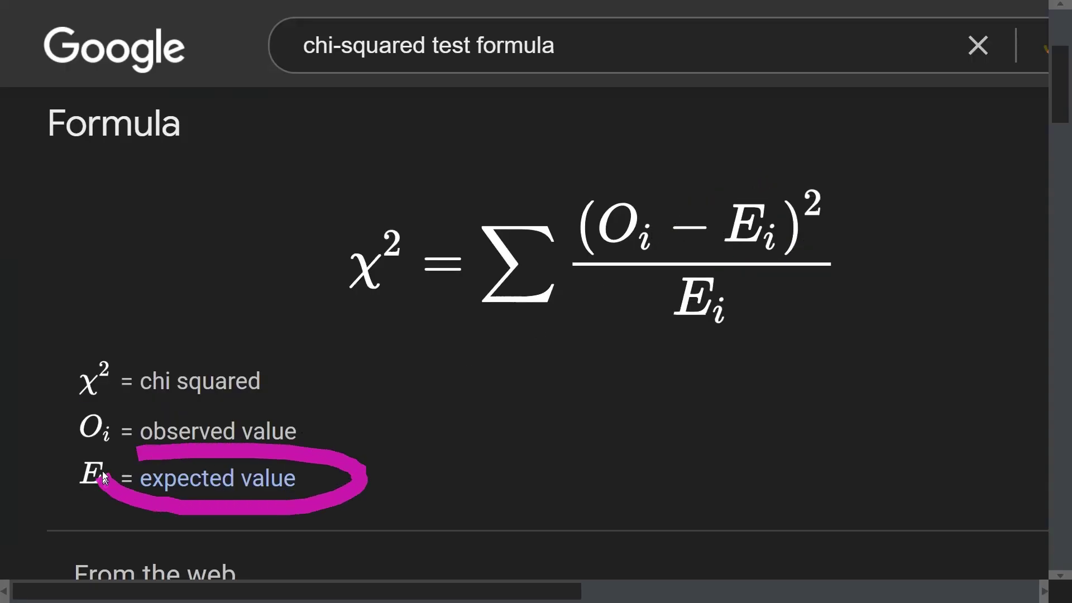
text(-)
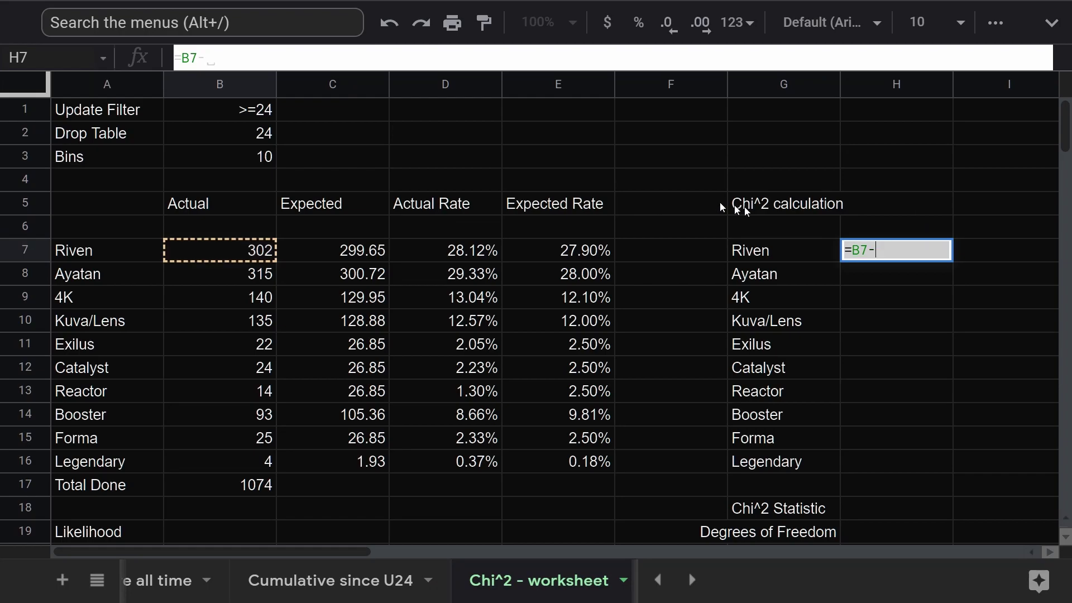
click(360, 258)
mouse_move(662, 171)
mouse_down()
mouse_move(733, 176)
mouse_move(584, 280)
mouse_up()
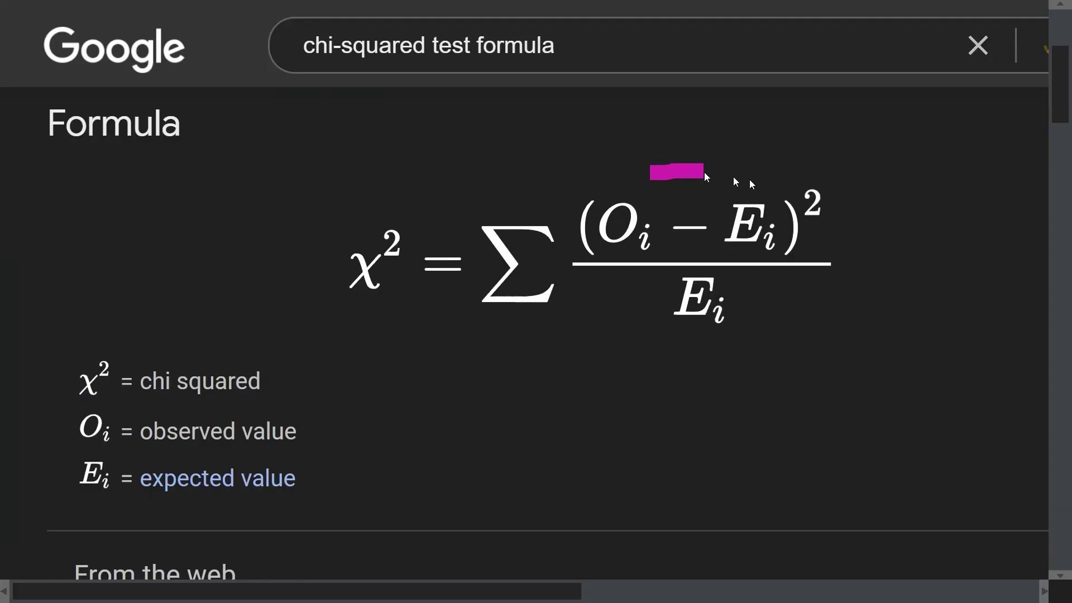
mouse_move(804, 179)
mouse_down()
mouse_move(848, 197)
mouse_move(806, 183)
mouse_up()
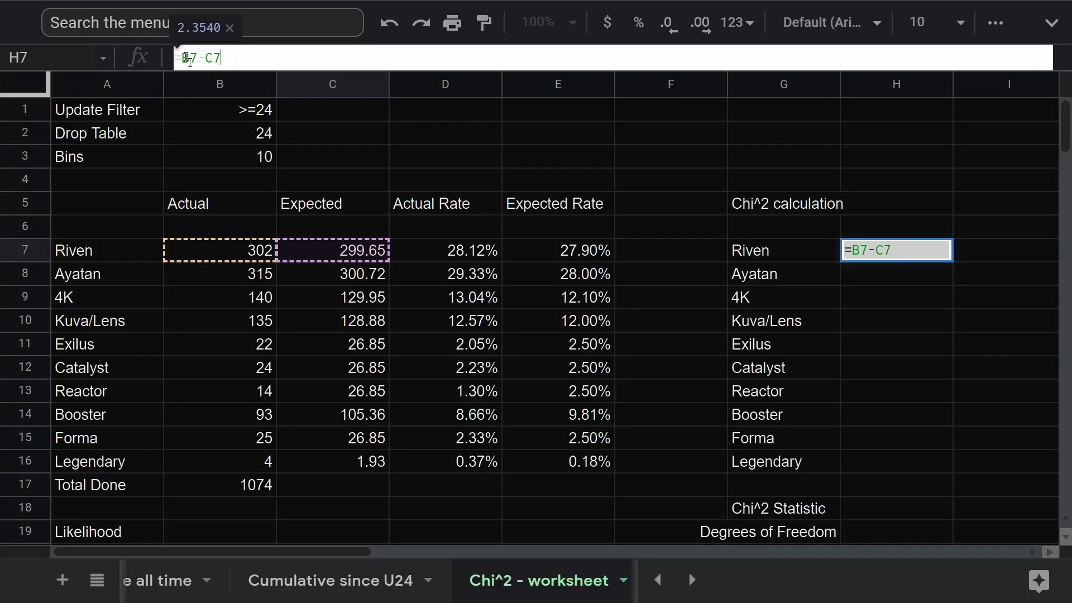
Step: Complete H7 as =((B7-C7)^2)/C7, giving 0.0185 for Riven
click(189, 61)
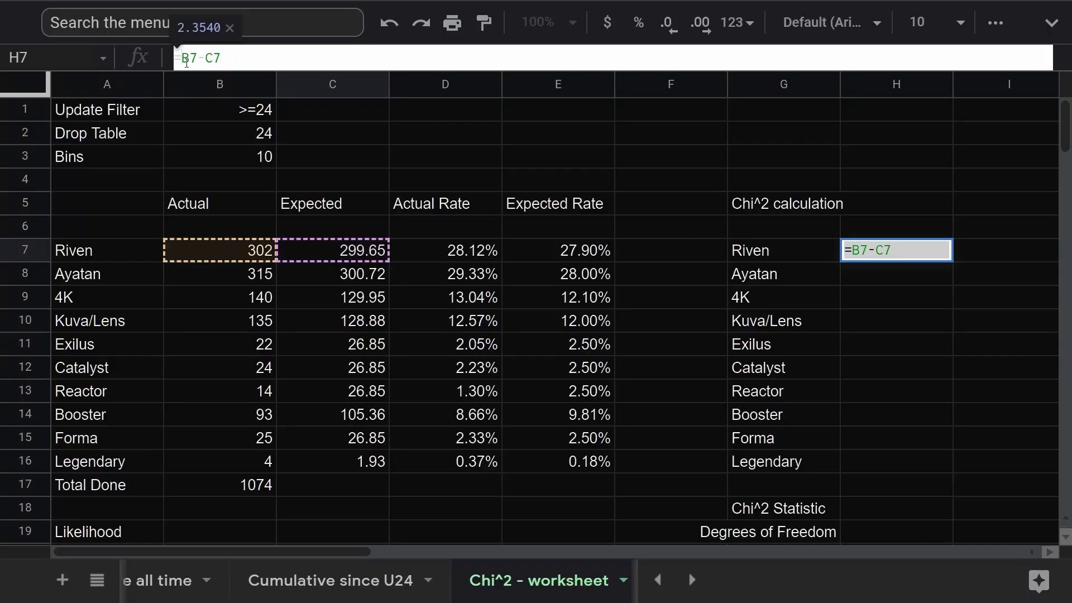
text(()
click(260, 65)
text())
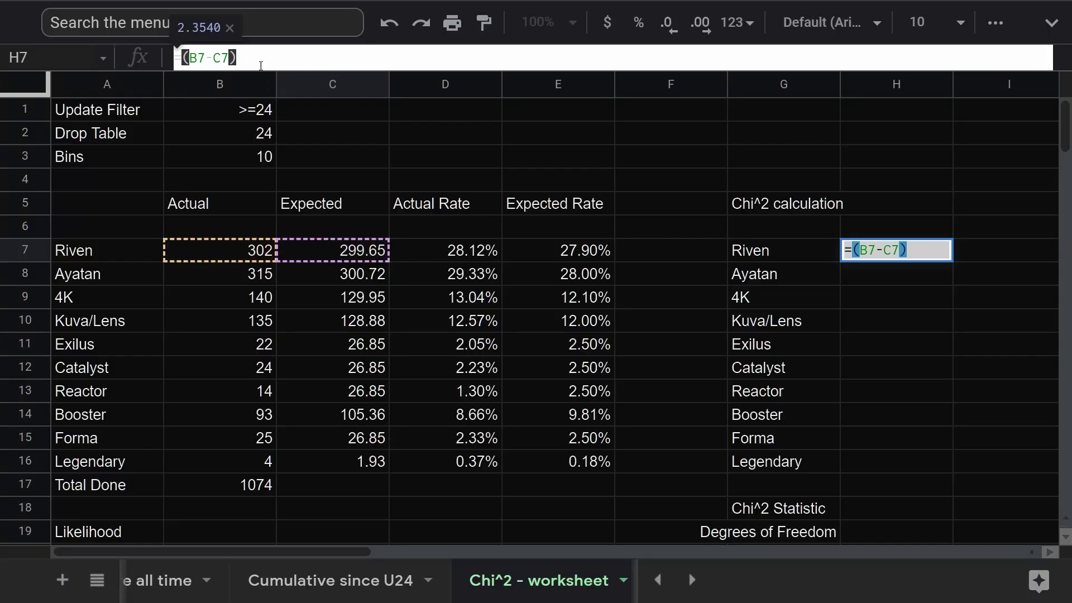
text(^)
drag(861, 232, 799, 276)
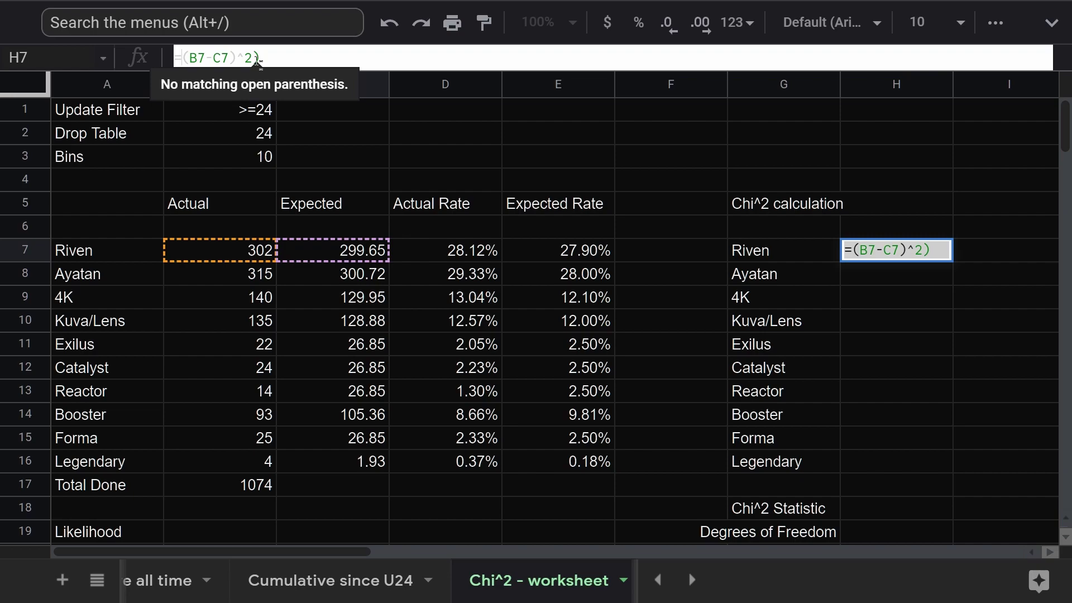
text(()
click(267, 58)
text(/)
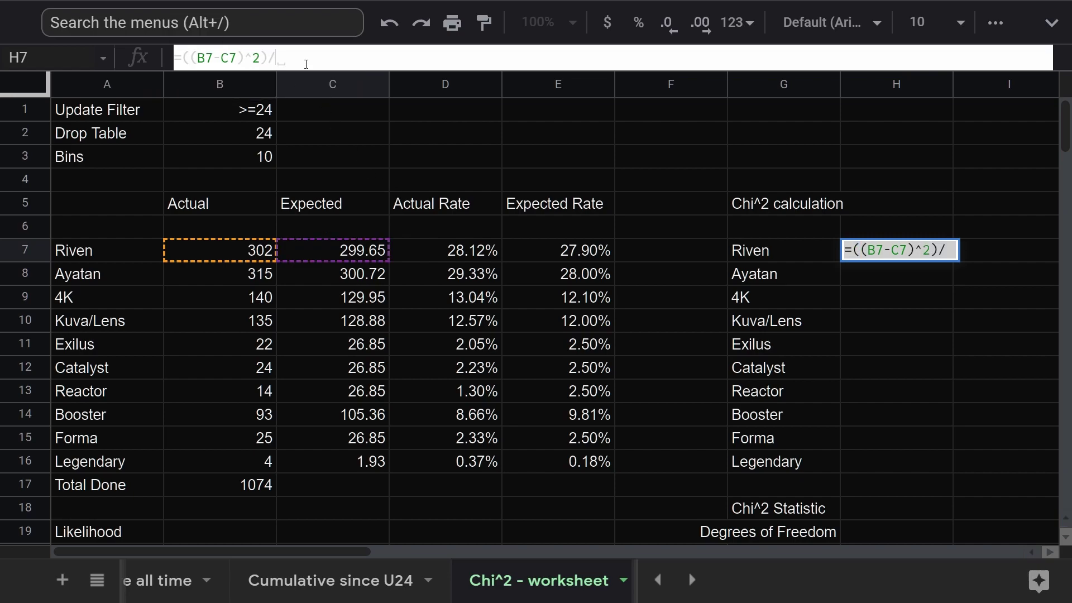
click(361, 253)
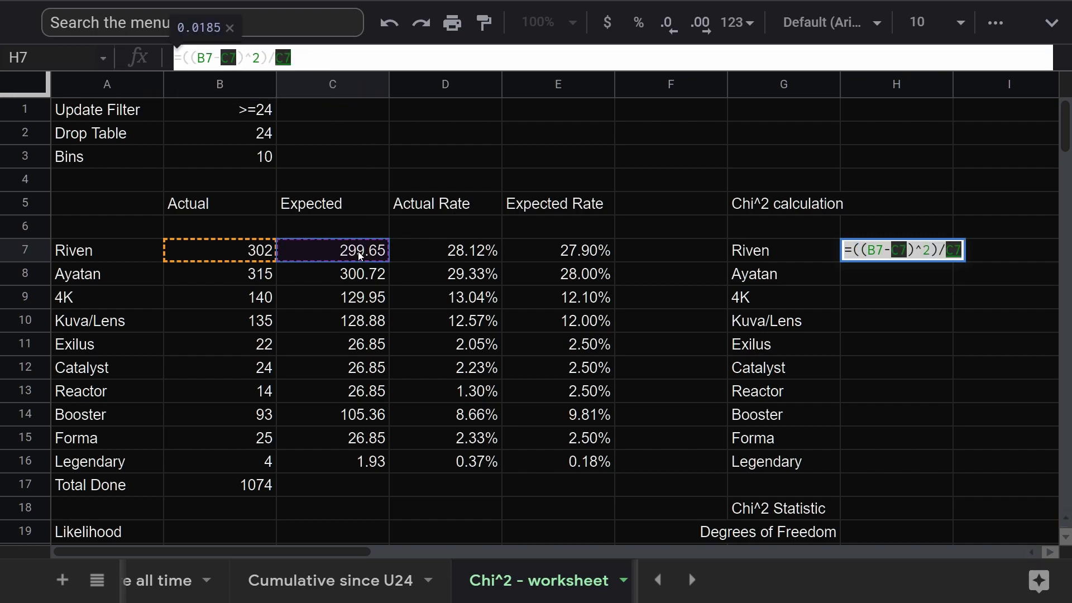
key(Return)
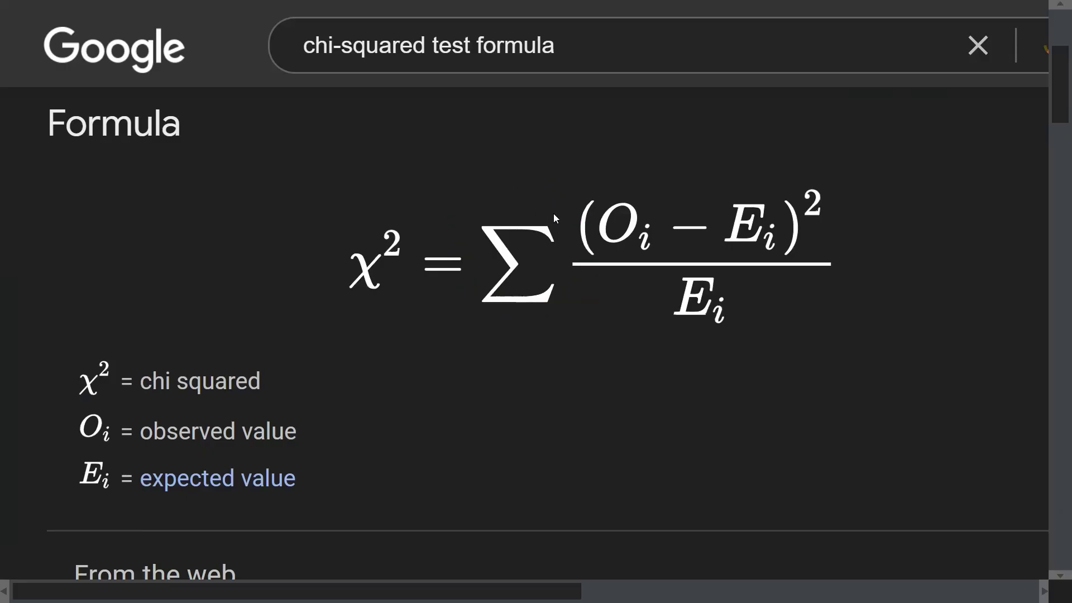
Step: Copy the chi-squared term into H8:H16, ending at 2.2096 for Legendary
mouse_move(634, 206)
mouse_down()
mouse_move(668, 257)
mouse_move(628, 238)
mouse_up()
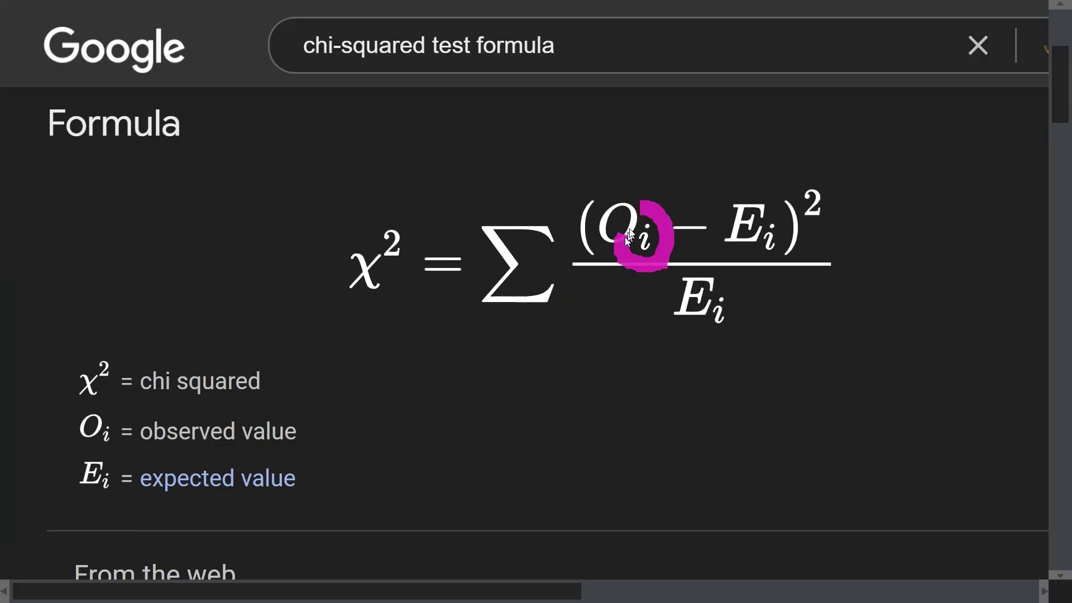
mouse_move(735, 212)
mouse_down()
mouse_move(784, 259)
mouse_move(749, 233)
mouse_up()
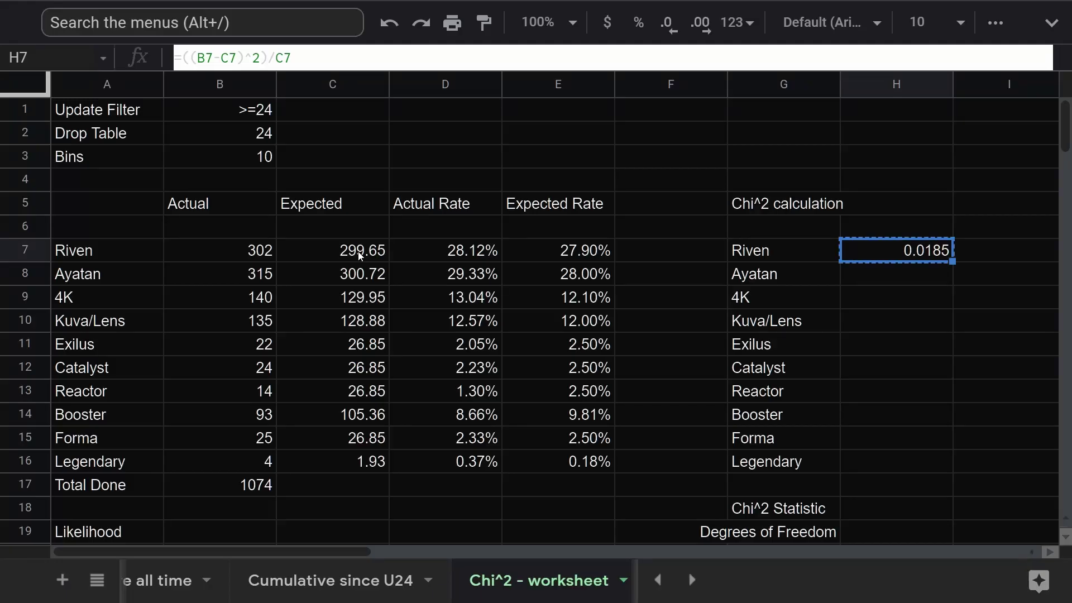
key(Down)
key(shift+Down)
key(shift+Down)
key(shift+Down)
key(shift+Down)
key(shift+Down)
key(shift+Down)
key(shift+Down)
key(shift+Down)
text(0.6781 0.7766 0.2906 0.8761 0.3025 6.1498 1.4498 0.1275 2.2096)
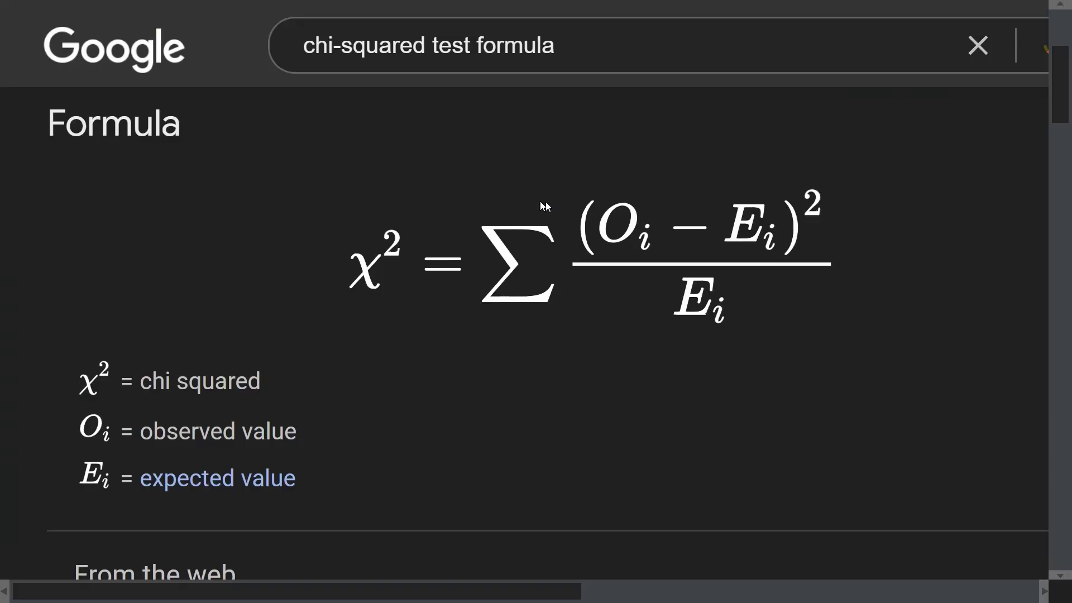
Step: Enter =sum(H7:H16) in H18 as the Chi^2 Statistic, giving 12.8792
mouse_move(546, 196)
mouse_down()
mouse_move(485, 307)
mouse_move(565, 197)
mouse_up()
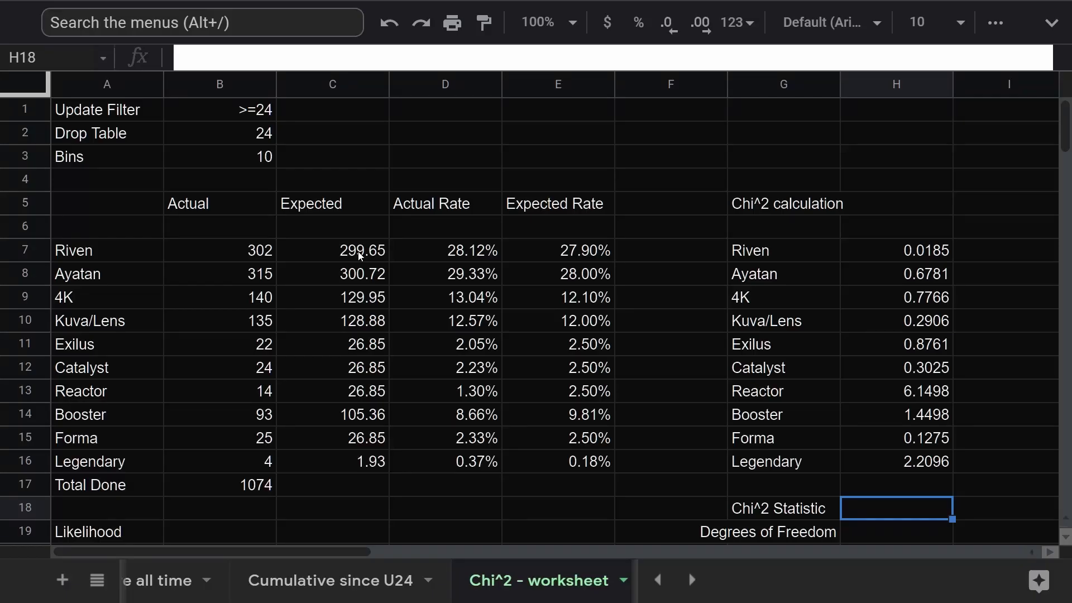
text(=sum)
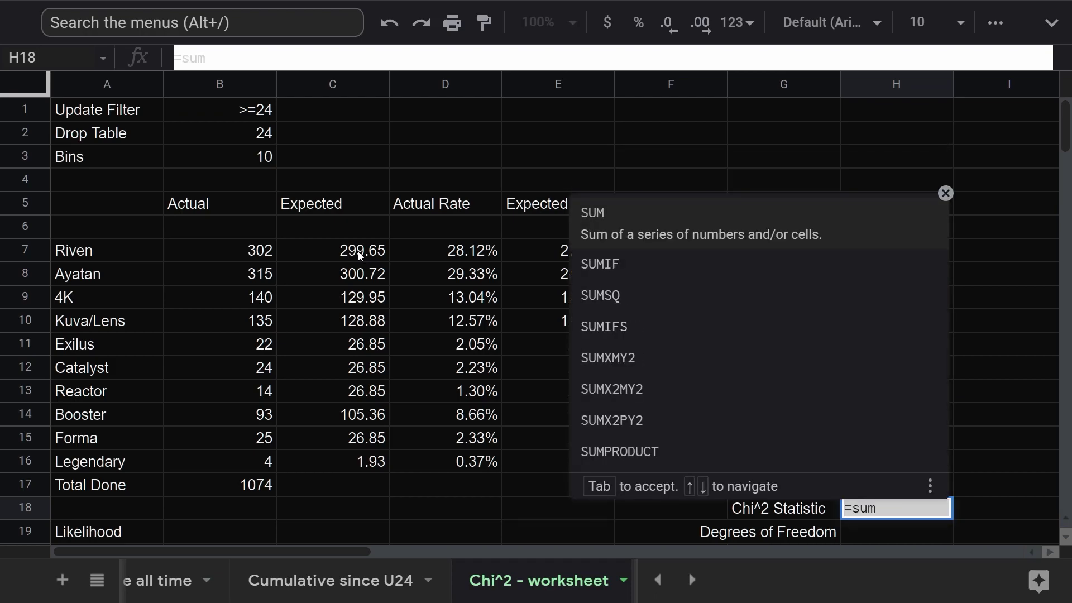
text(()
key(Up)
key(Up)
key(shift+Up)
key(shift+Up)
key(shift+Up)
key(shift+Up)
key(shift+Up)
key(shift+Up)
key(shift+Up)
key(shift+Up)
key(shift+Up)
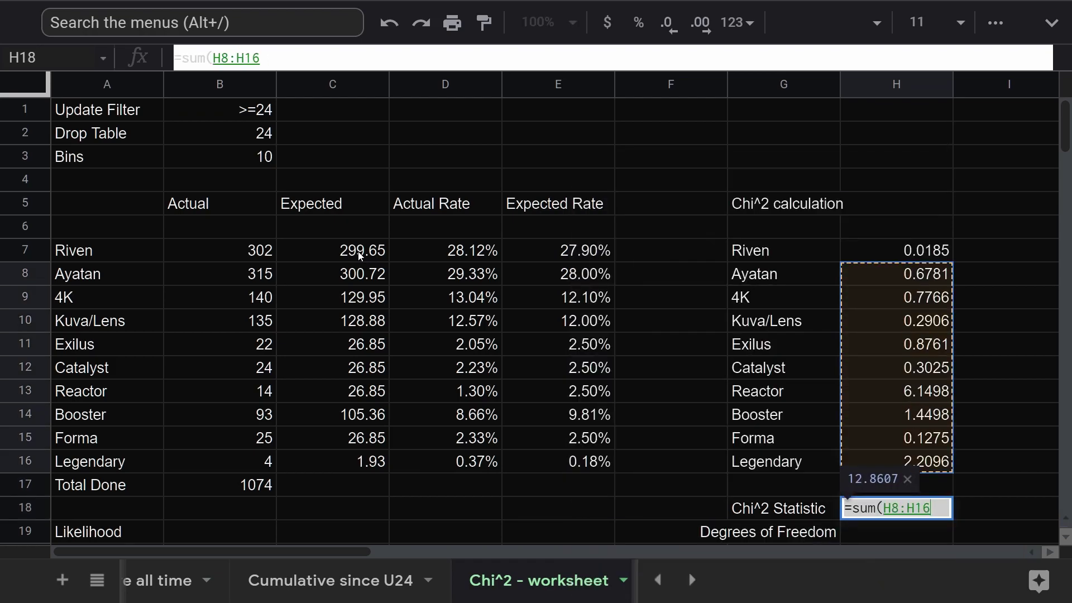
key(Return)
click(863, 511)
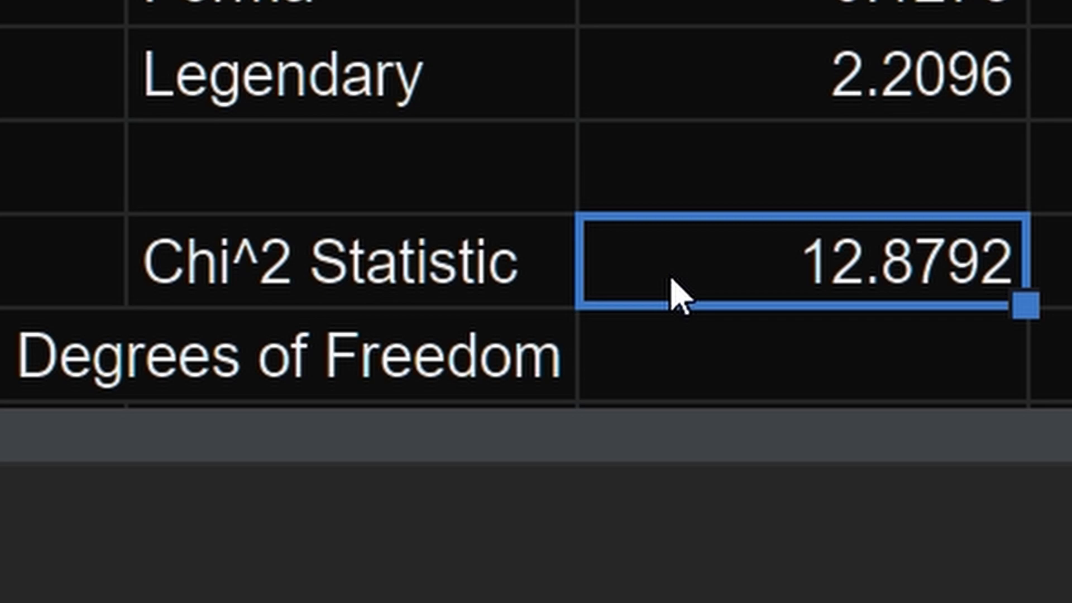
drag(761, 354, 83, 369)
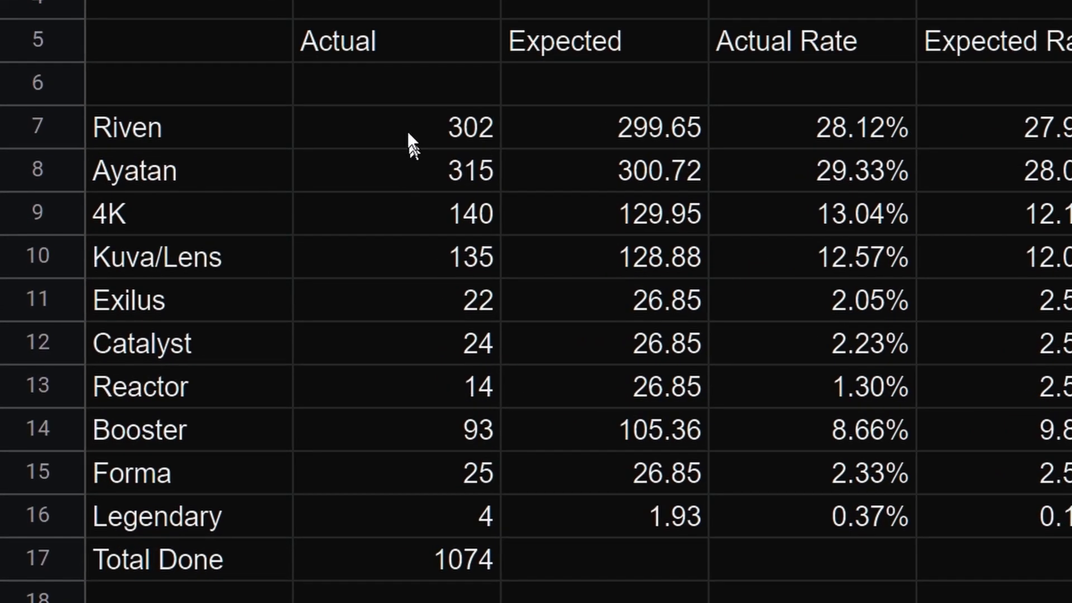
Step: Select the Actual counts from Riven through Legendary to count the bins
drag(226, 258, 253, 455)
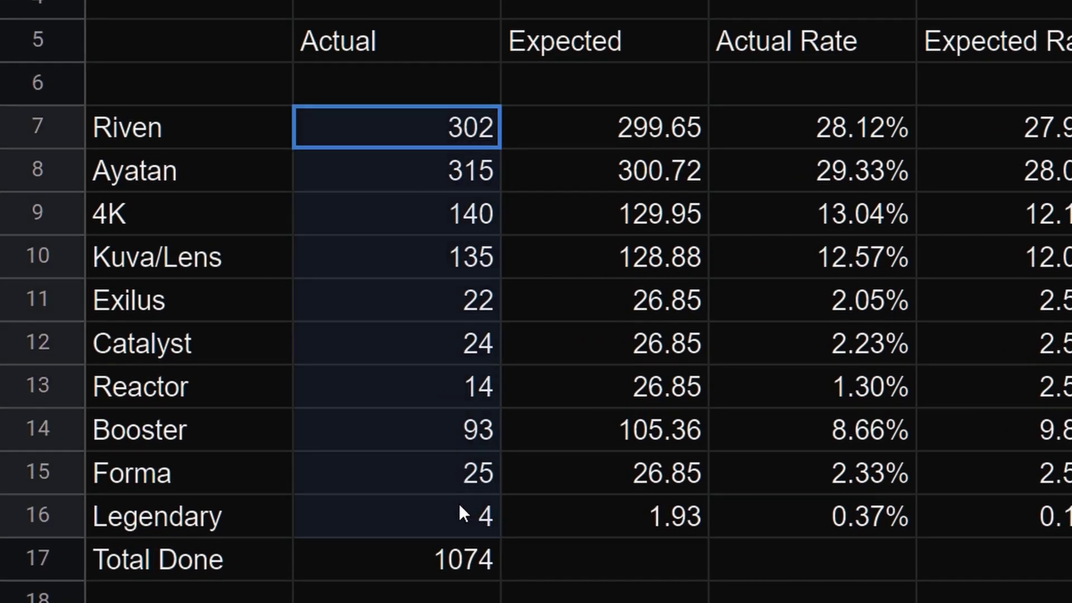
drag(459, 504, 459, 504)
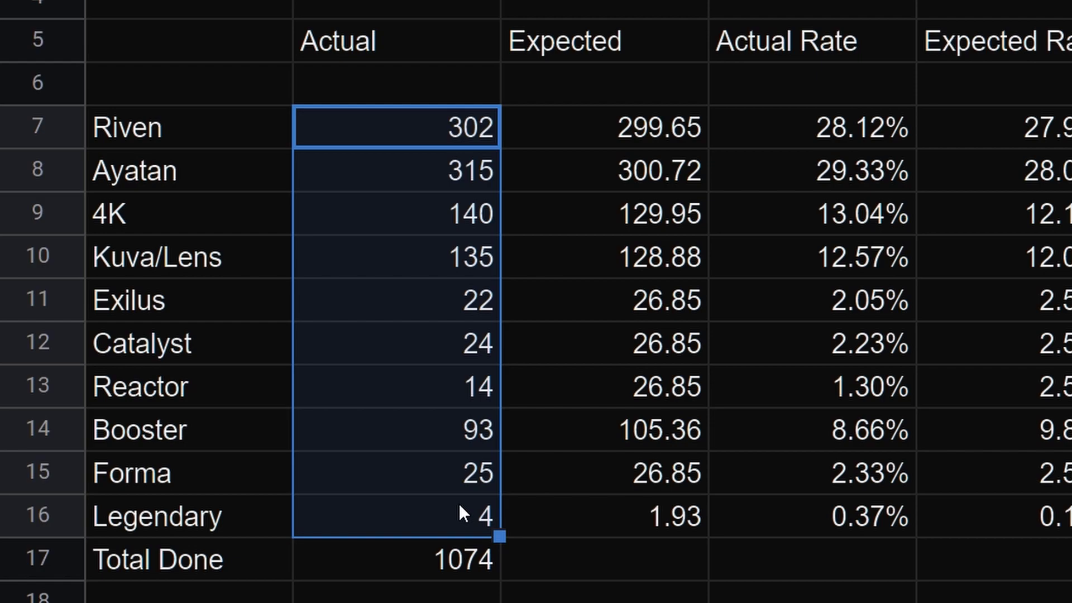
click(516, 139)
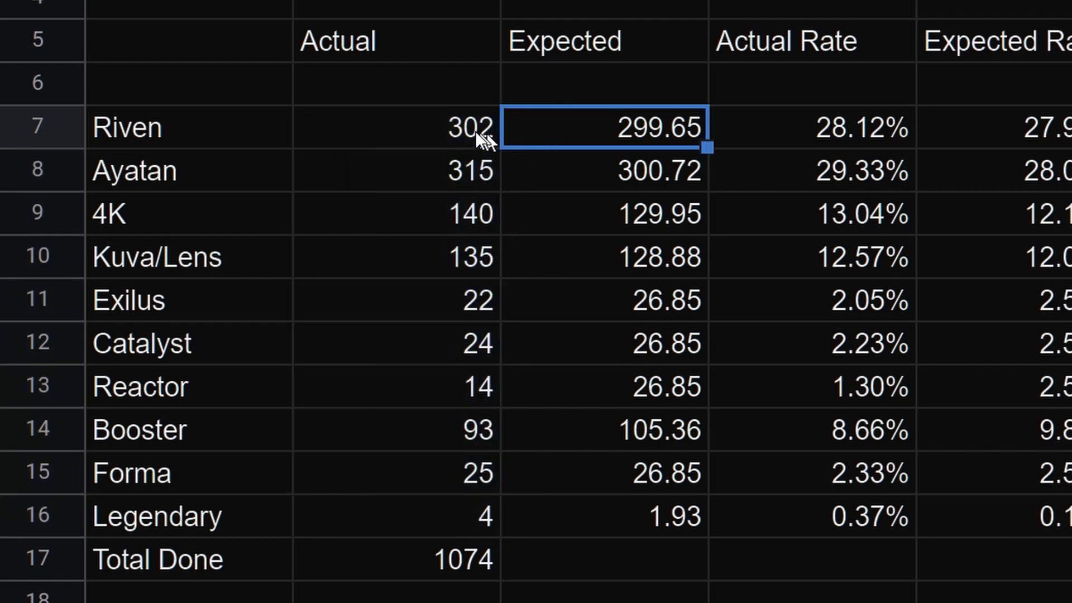
drag(485, 138, 447, 487)
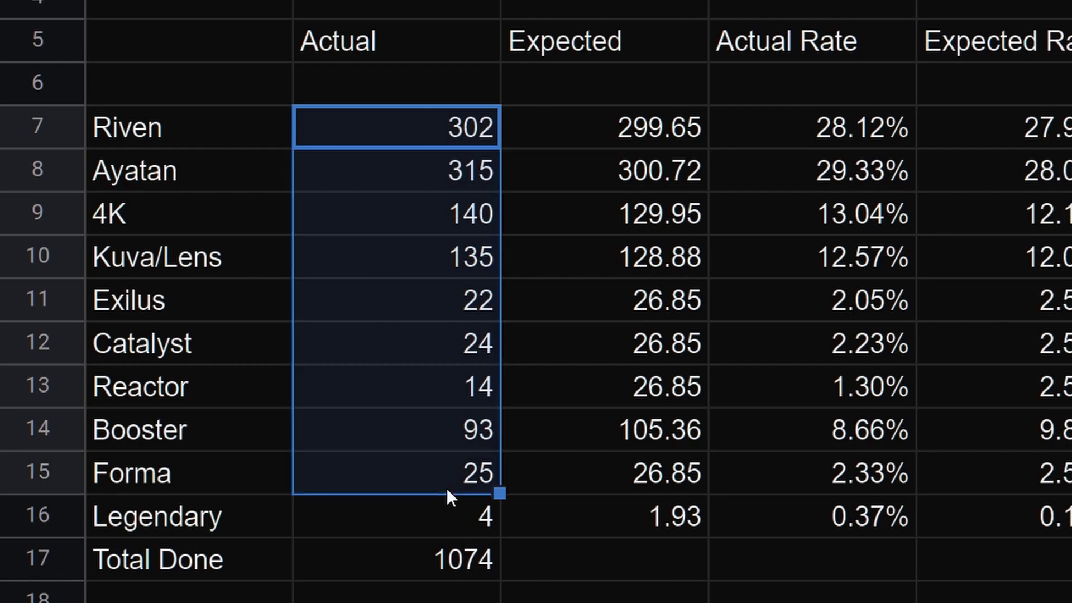
click(450, 525)
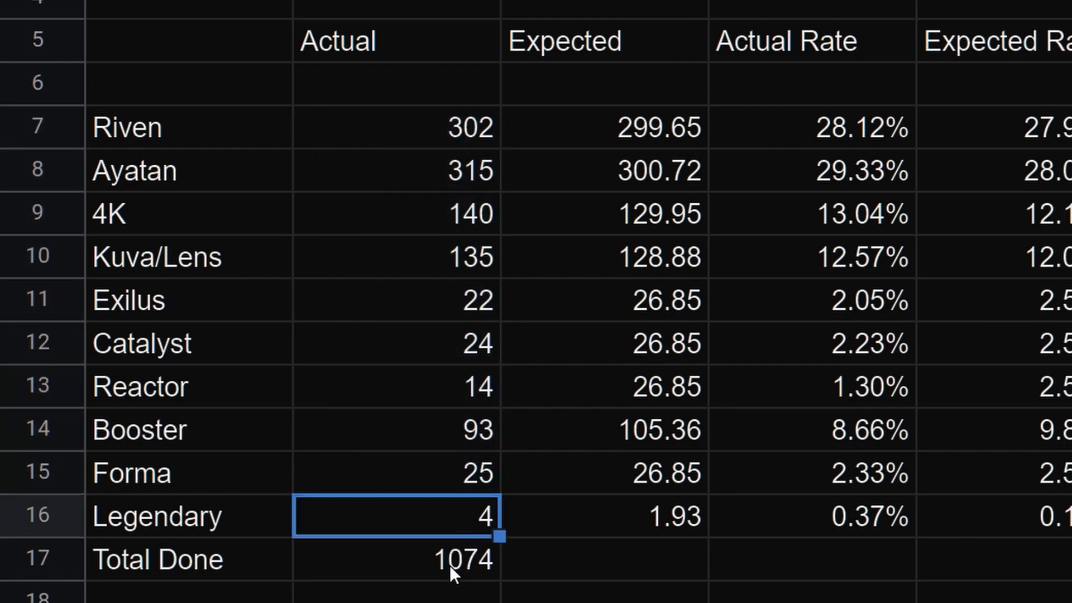
click(451, 566)
click(430, 522)
drag(437, 111, 443, 480)
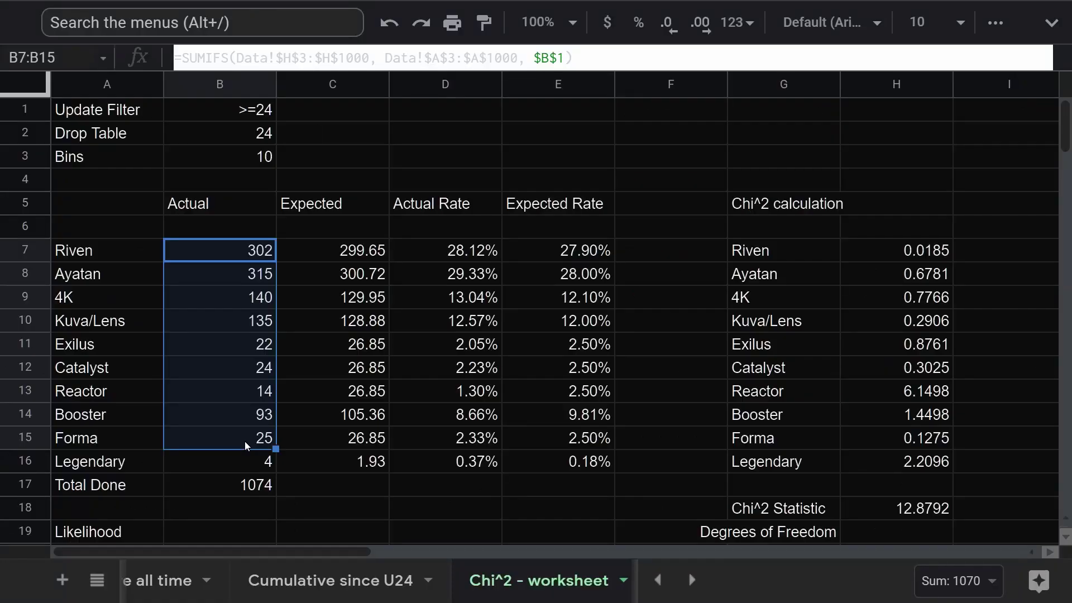
Step: Set Degrees of Freedom in H19 to =B3-1, giving 9
click(929, 533)
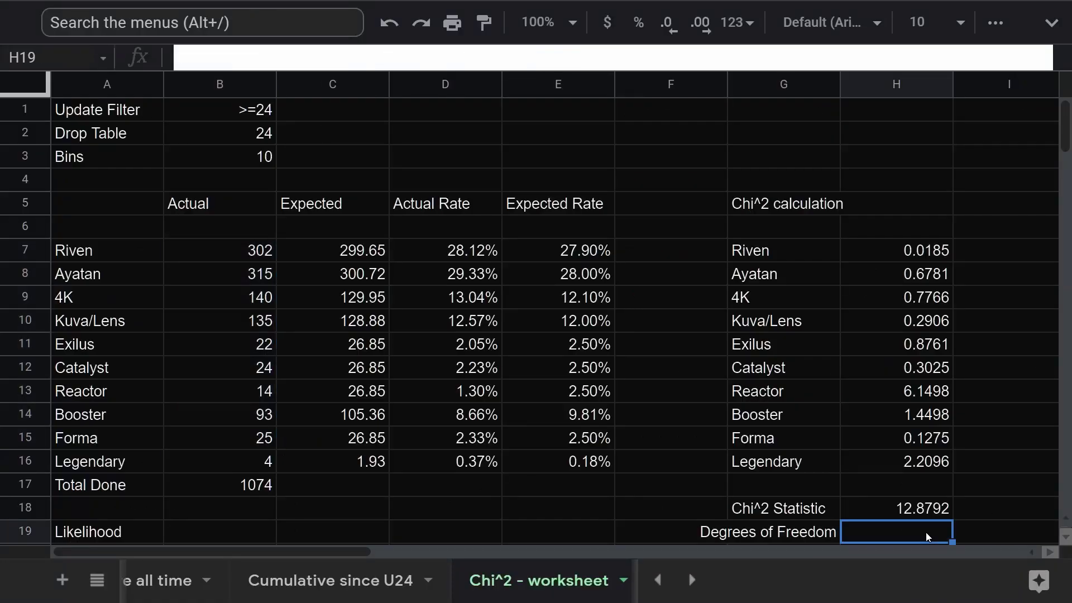
text(=)
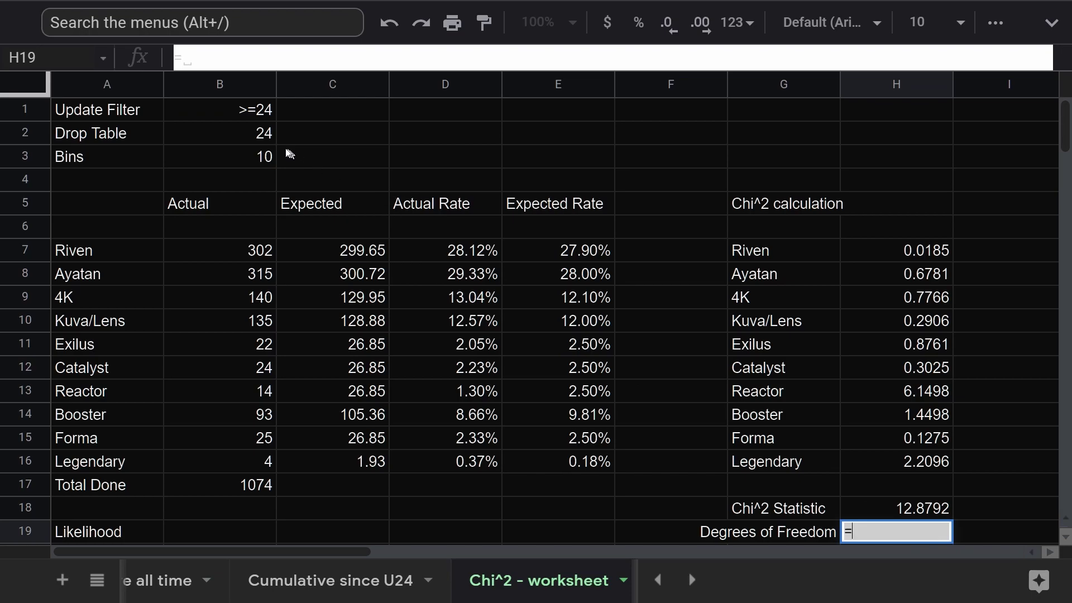
click(246, 156)
text(-1)
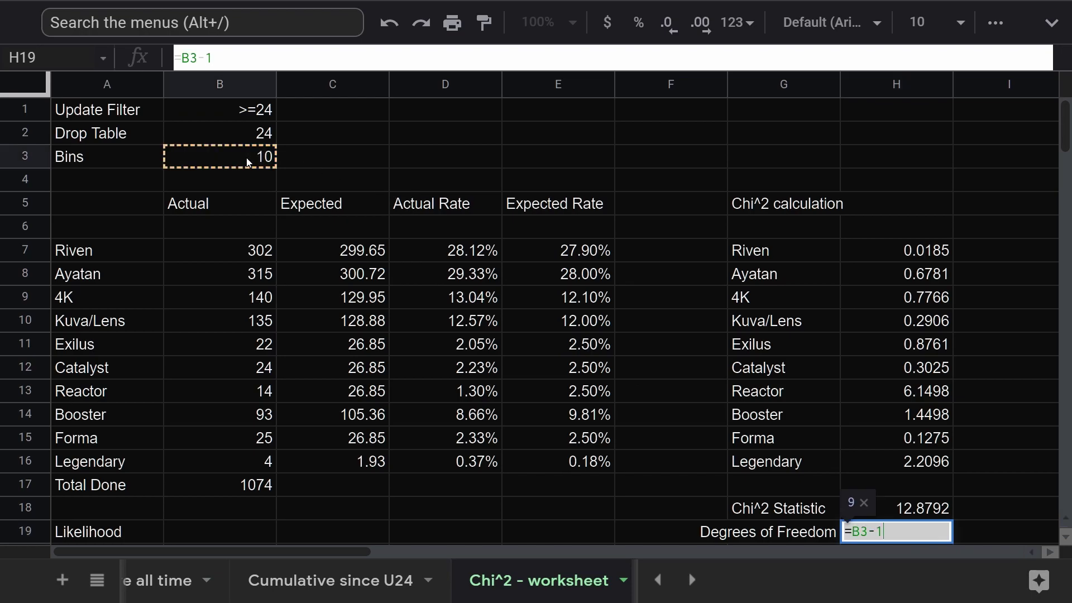
key(Return)
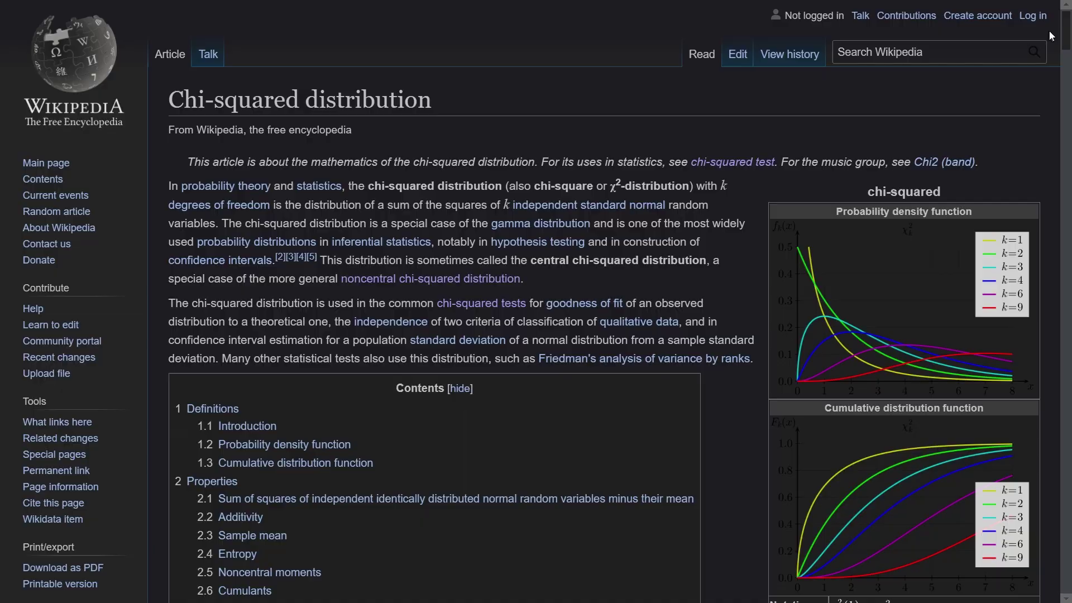
Step: Scroll to Wikipedia's chi-squared p-value table and highlight the 0.20–0.10 range for 9 degrees of freedom
scroll(536, 302, down, 15)
scroll(929, 446, down, 10)
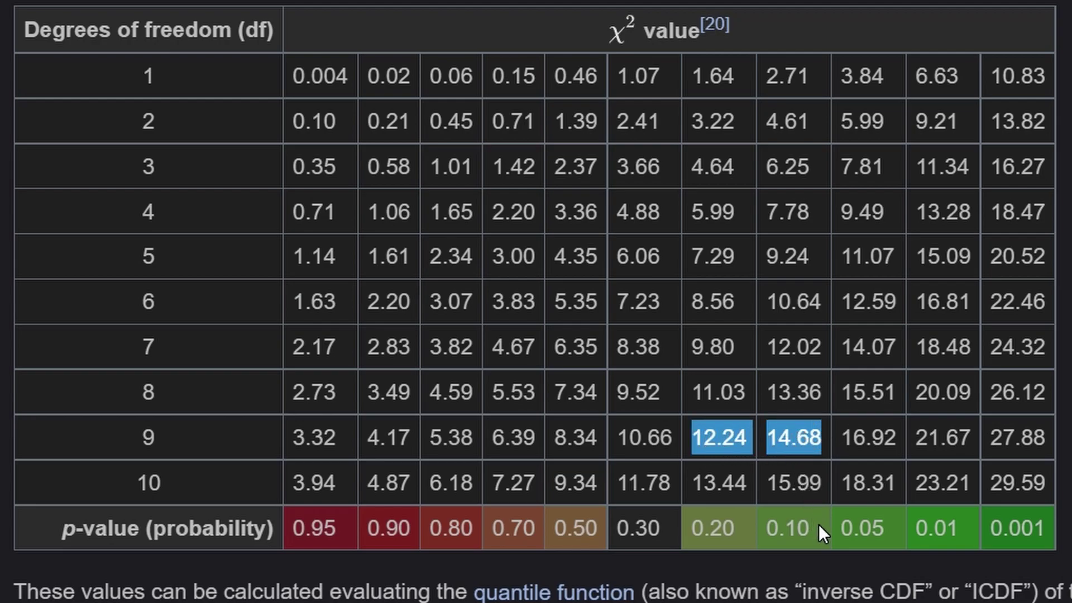
drag(822, 526, 695, 536)
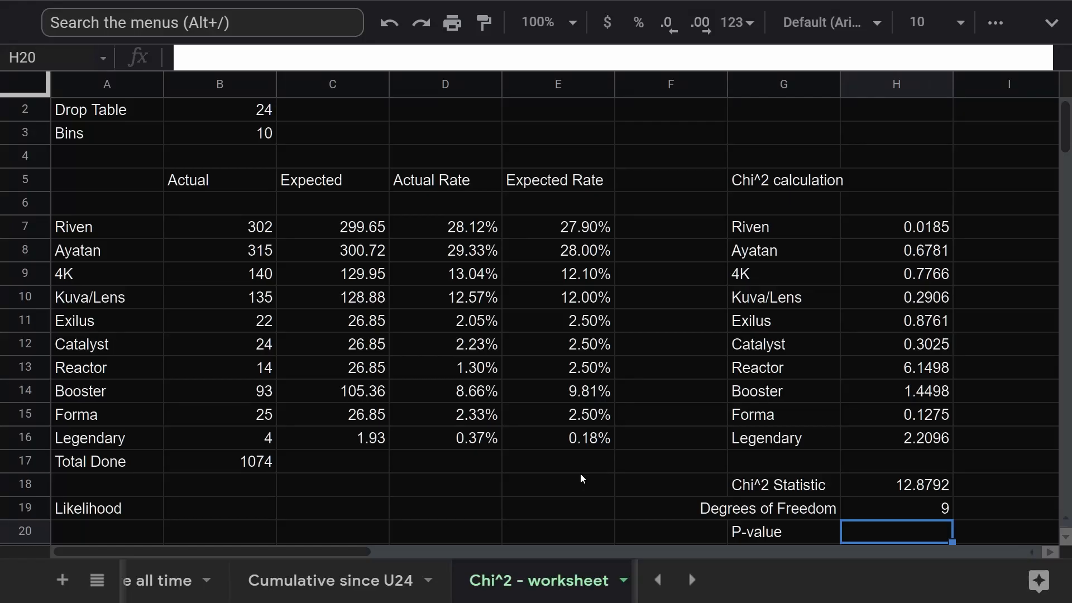
Step: Enter =CHISQ.DIST.RT(H18,H19) in the P-value cell, returning 0.1682
text(=chisq.dis)
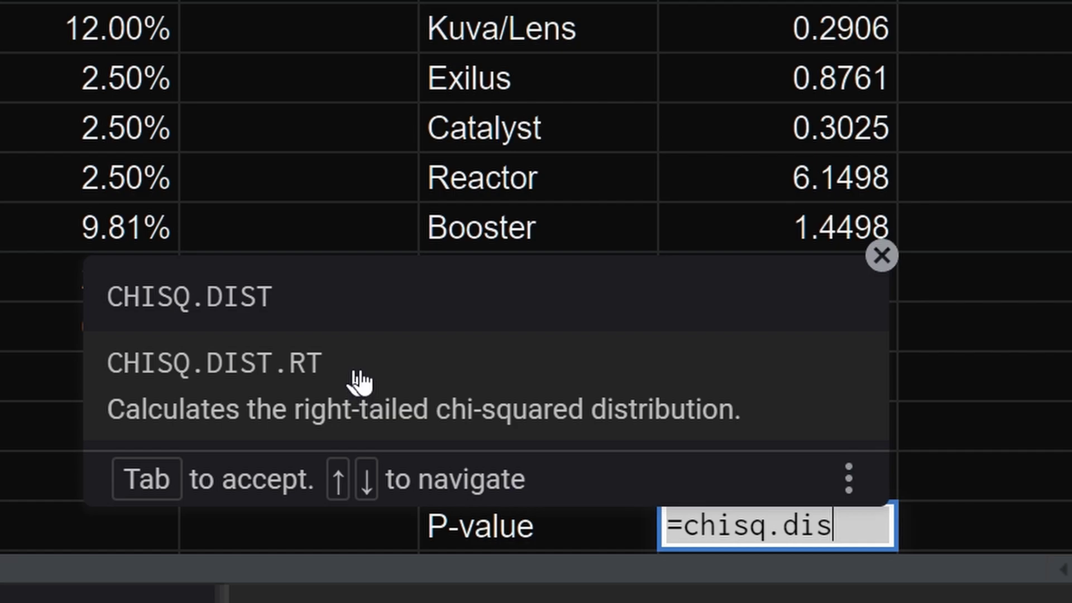
click(360, 381)
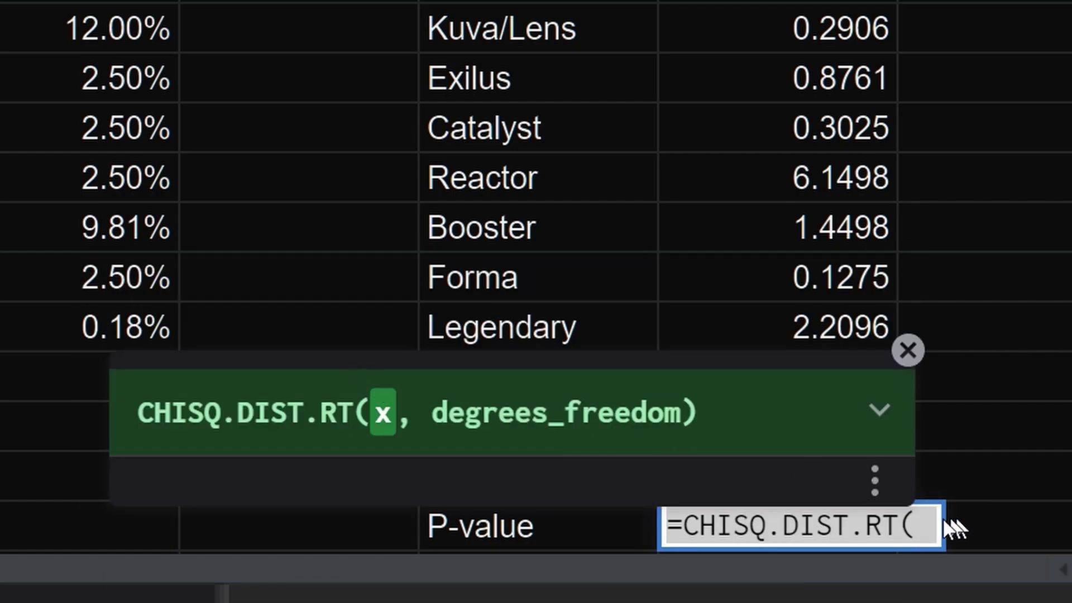
scroll(872, 329, down, 3)
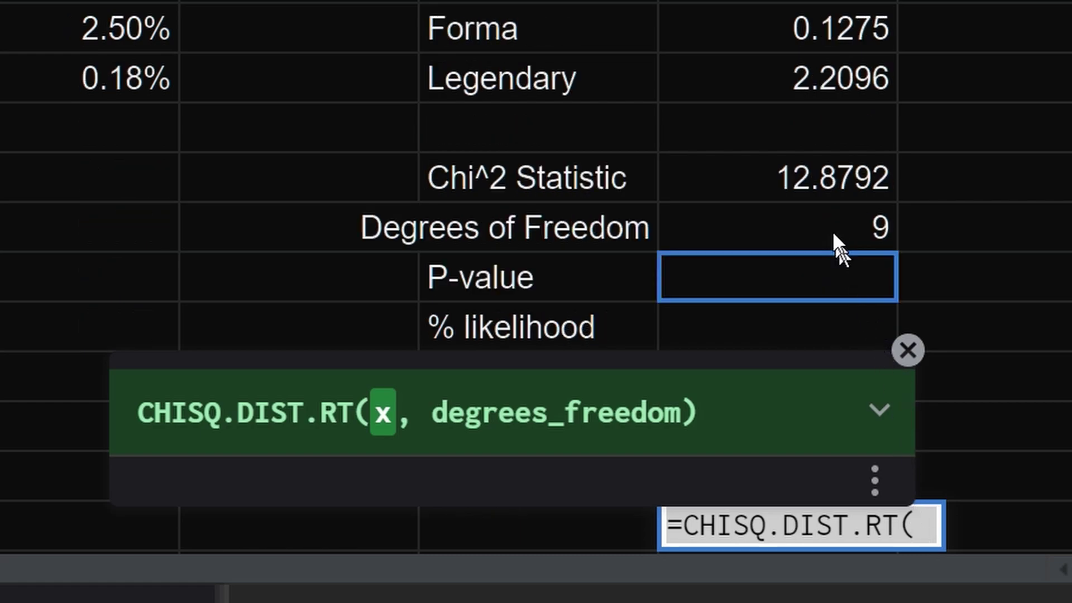
click(818, 173)
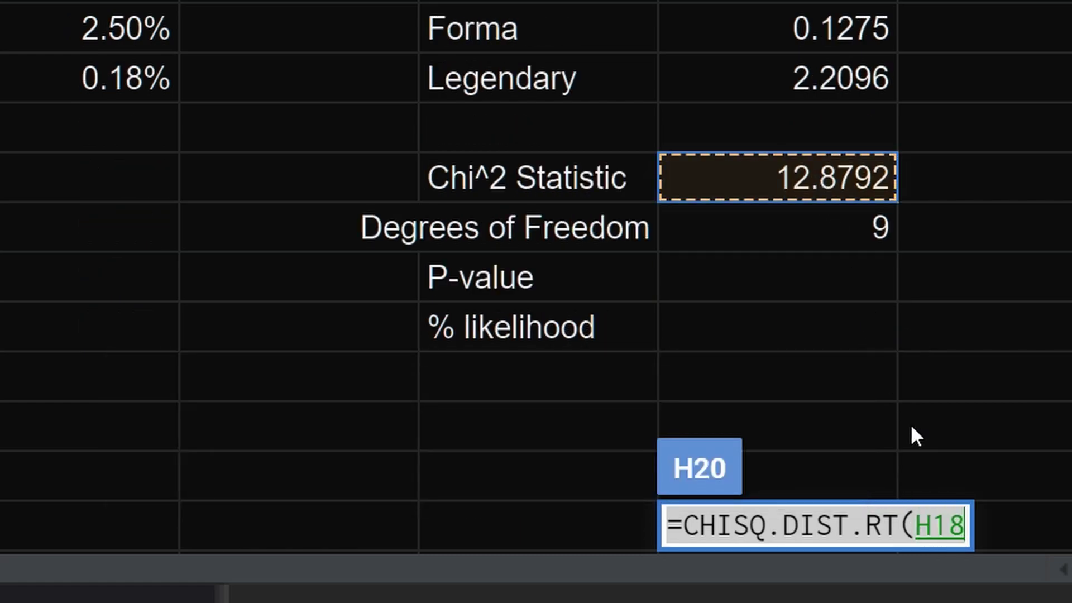
text(,)
click(777, 235)
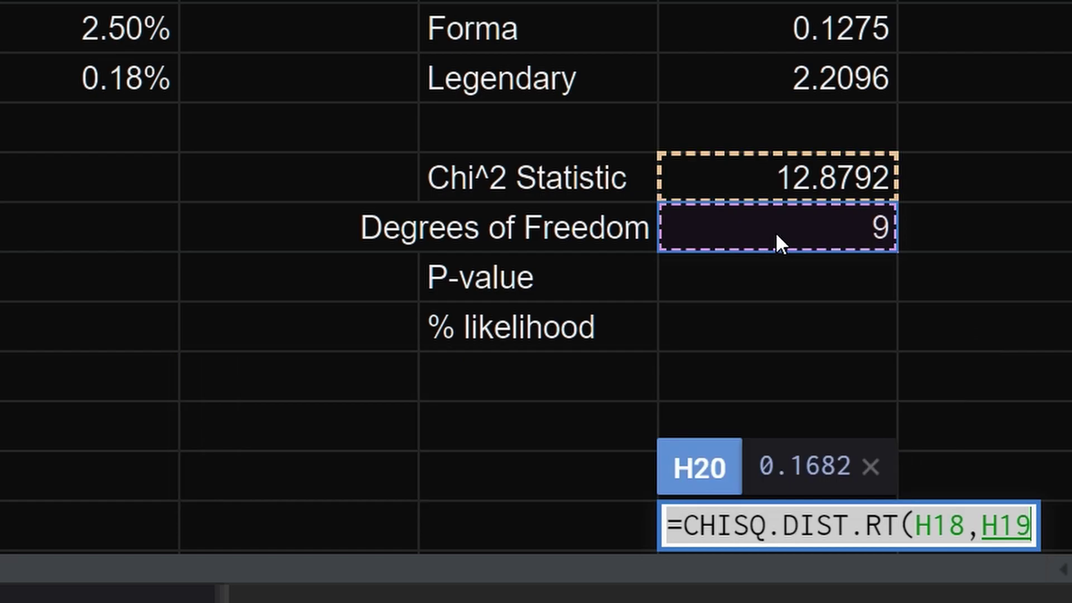
key(Return)
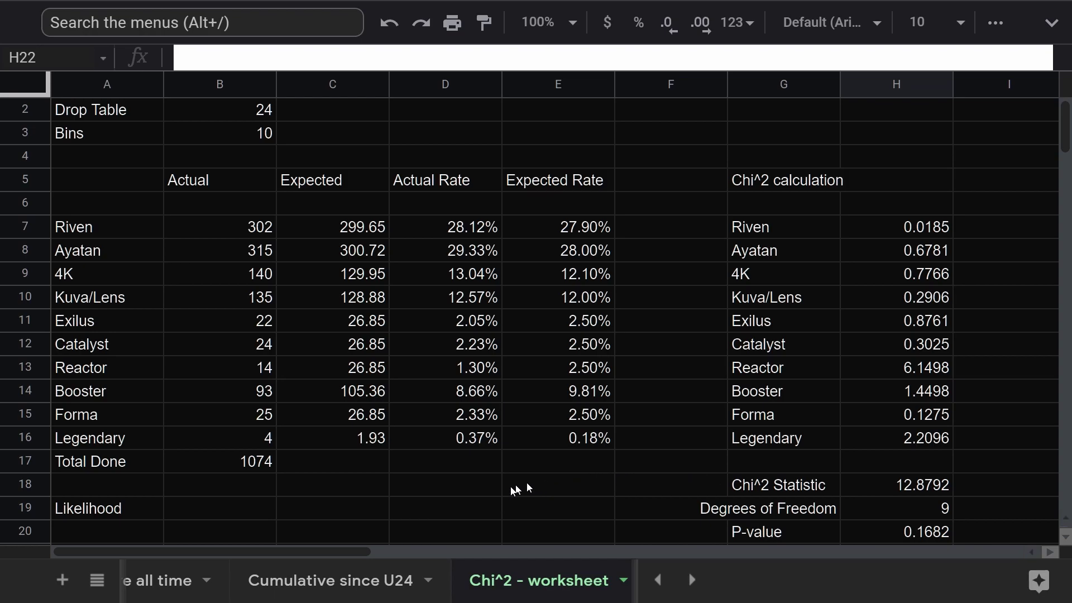
Step: Put =CHITEST(B7:B16,C7:C16) in the Likelihood cell, giving 16.82%
click(231, 513)
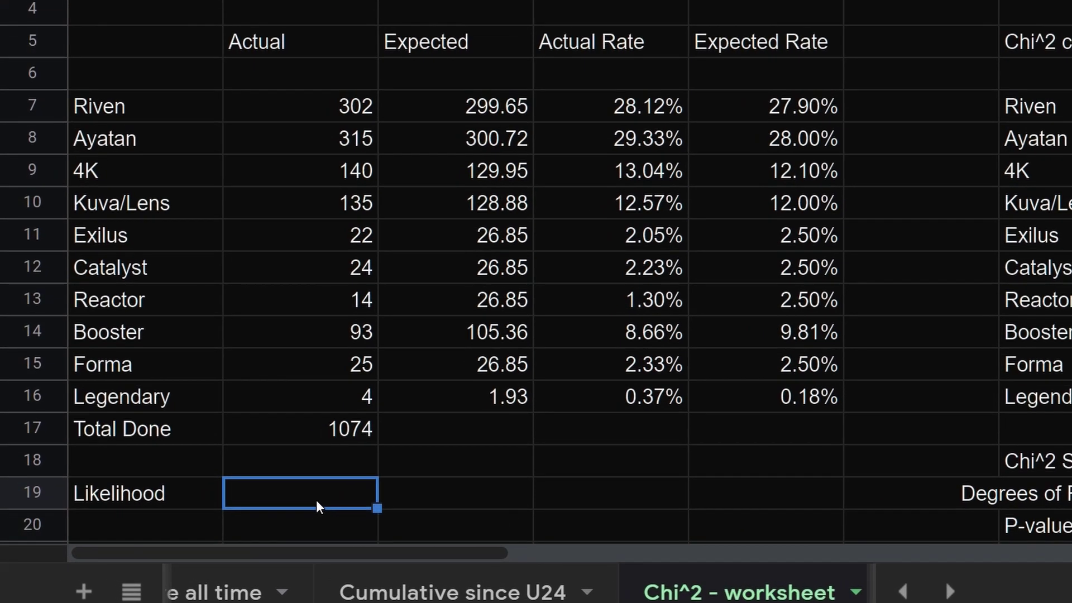
text(=chitest()
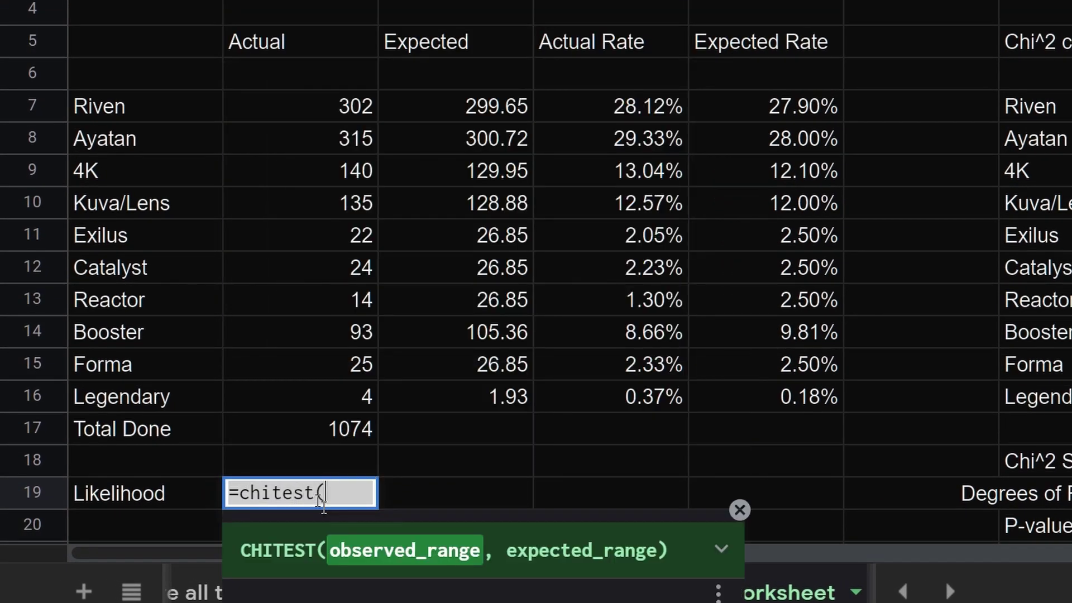
drag(351, 111, 344, 390)
text(,)
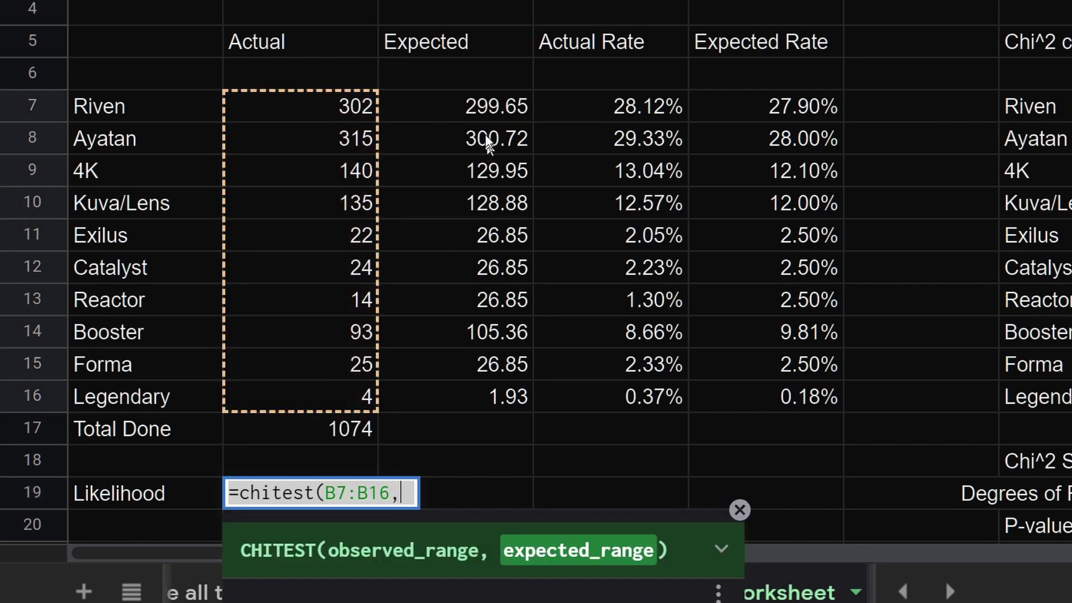
drag(486, 107, 484, 391)
key(Return)
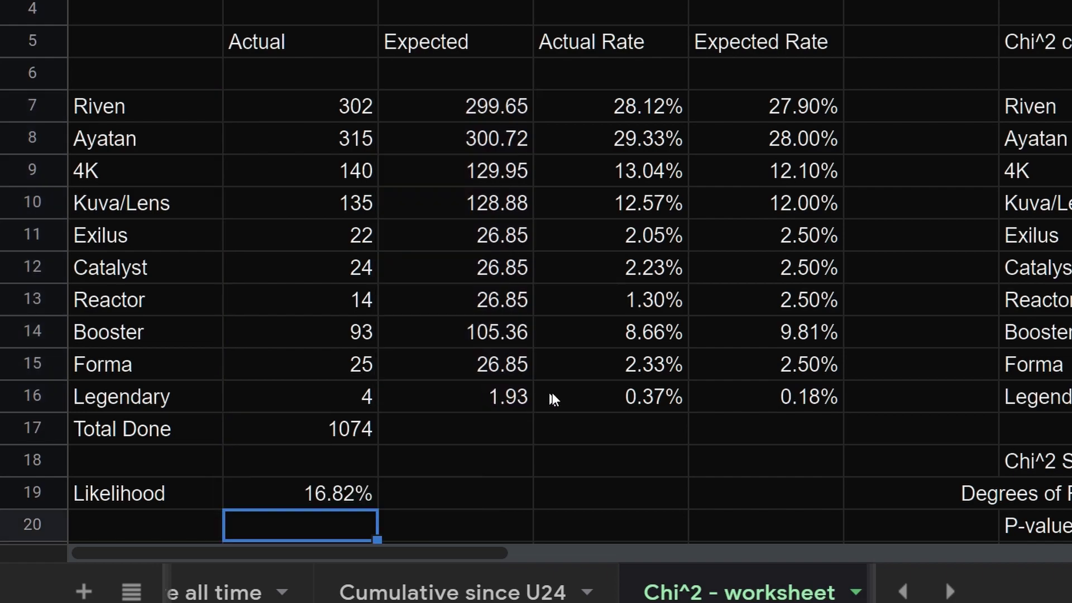
click(356, 499)
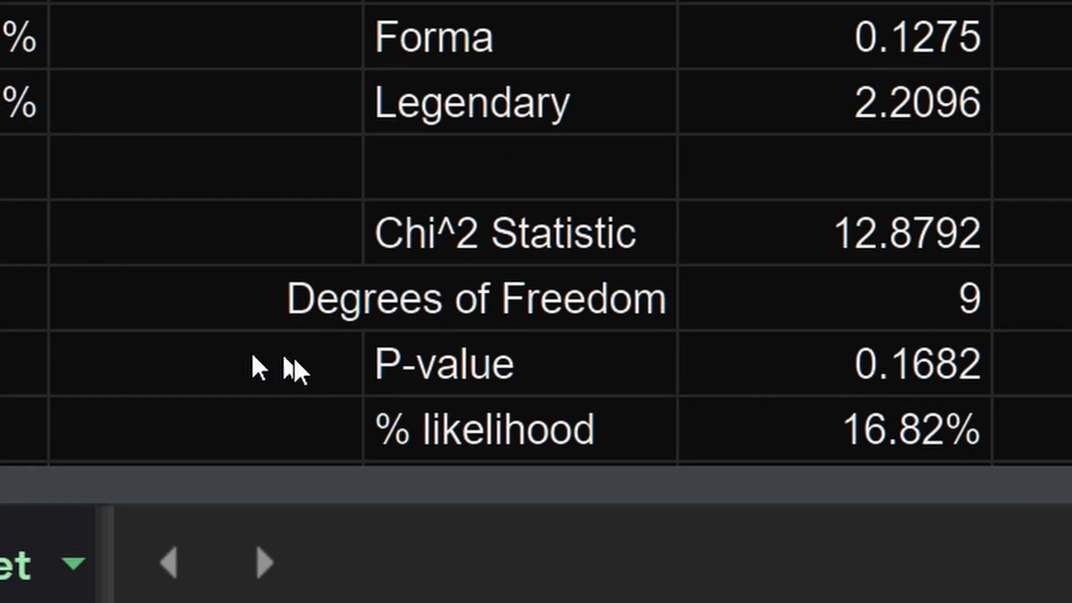
click(796, 510)
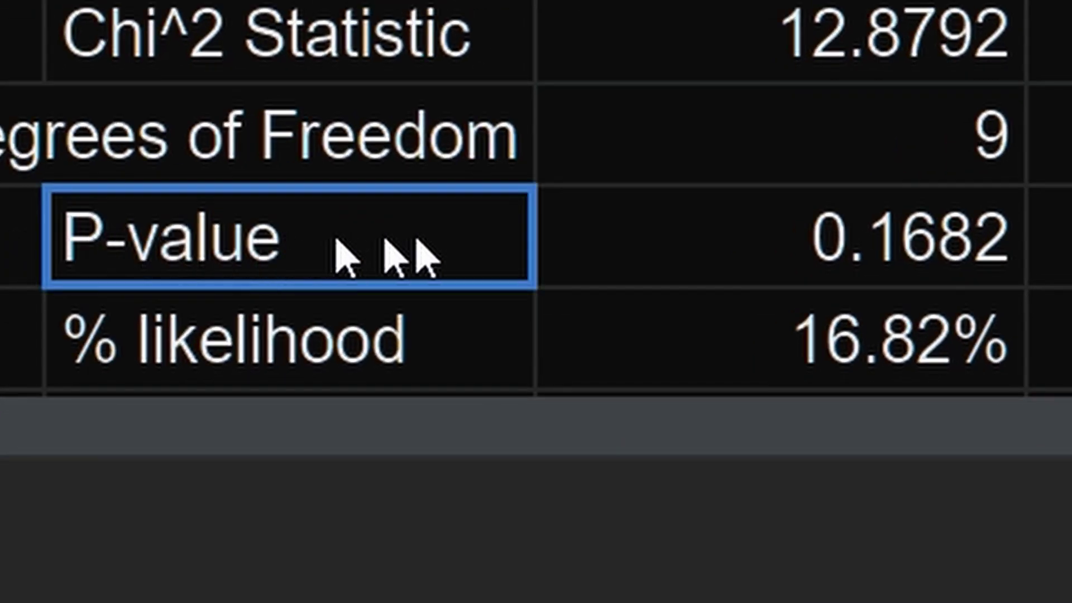
drag(419, 242, 893, 234)
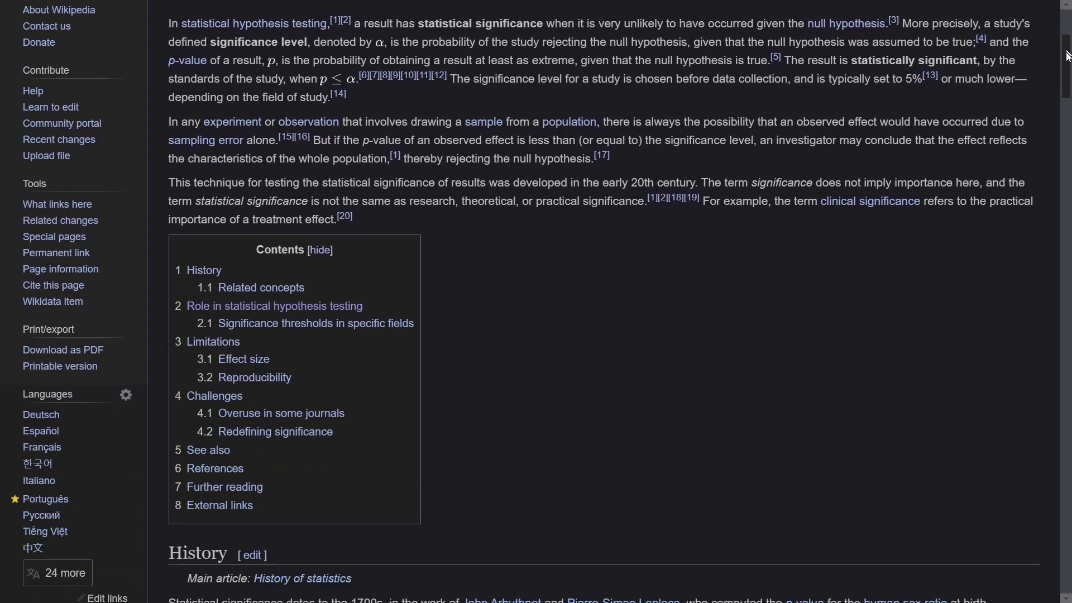
scroll(1066, 148, down, 15)
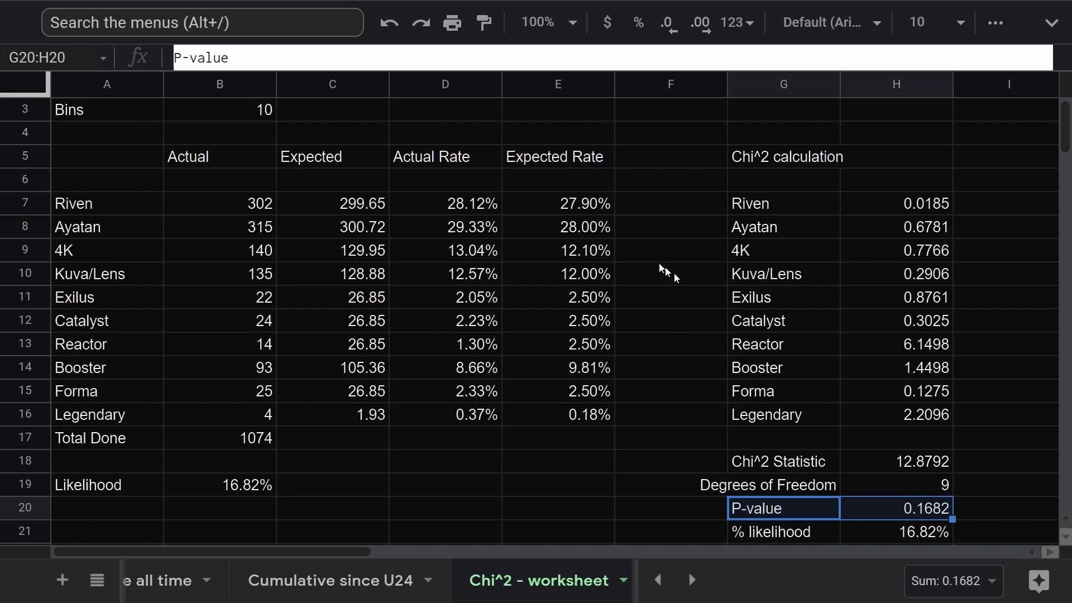
drag(589, 207, 590, 413)
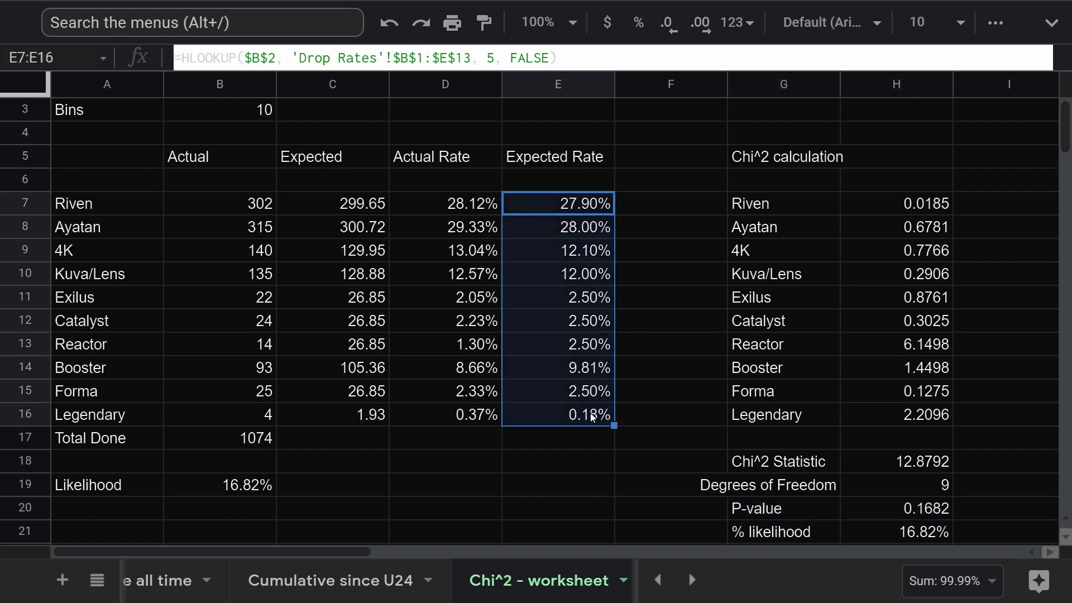
click(254, 489)
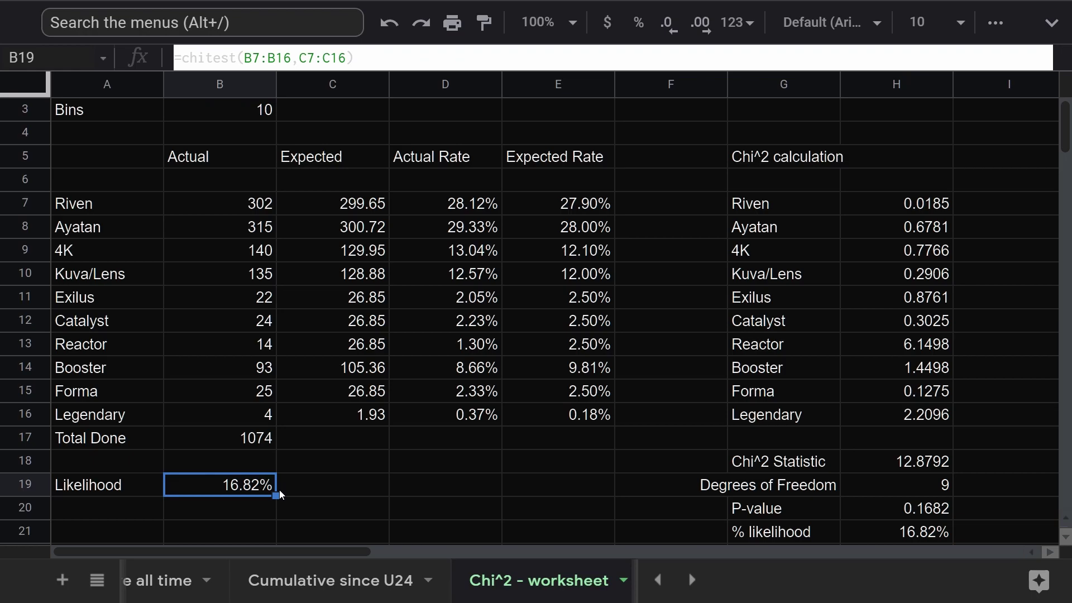
scroll(284, 488, up, 1)
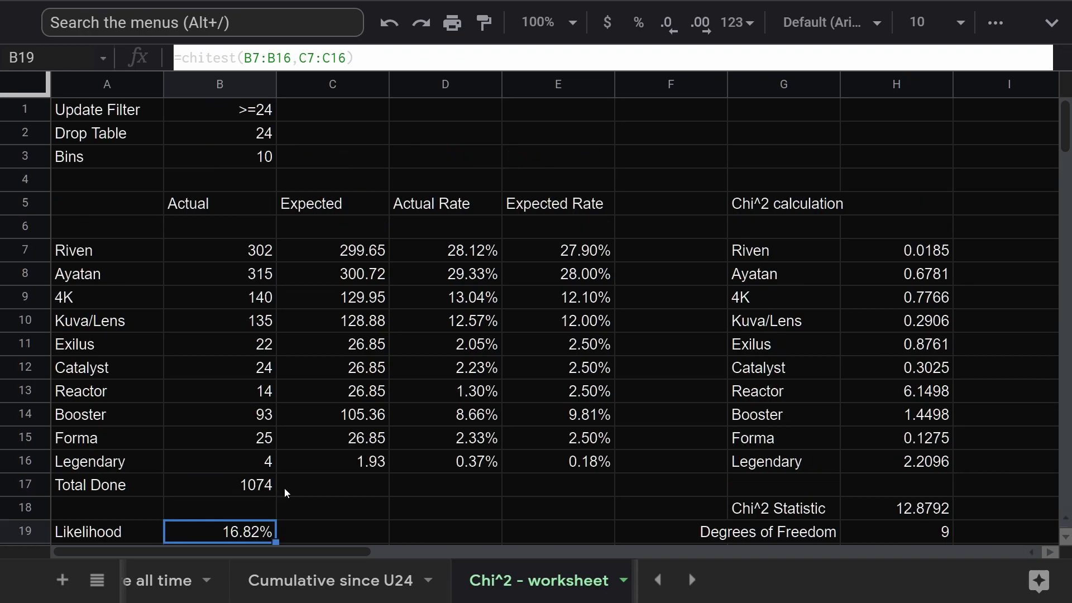
click(248, 120)
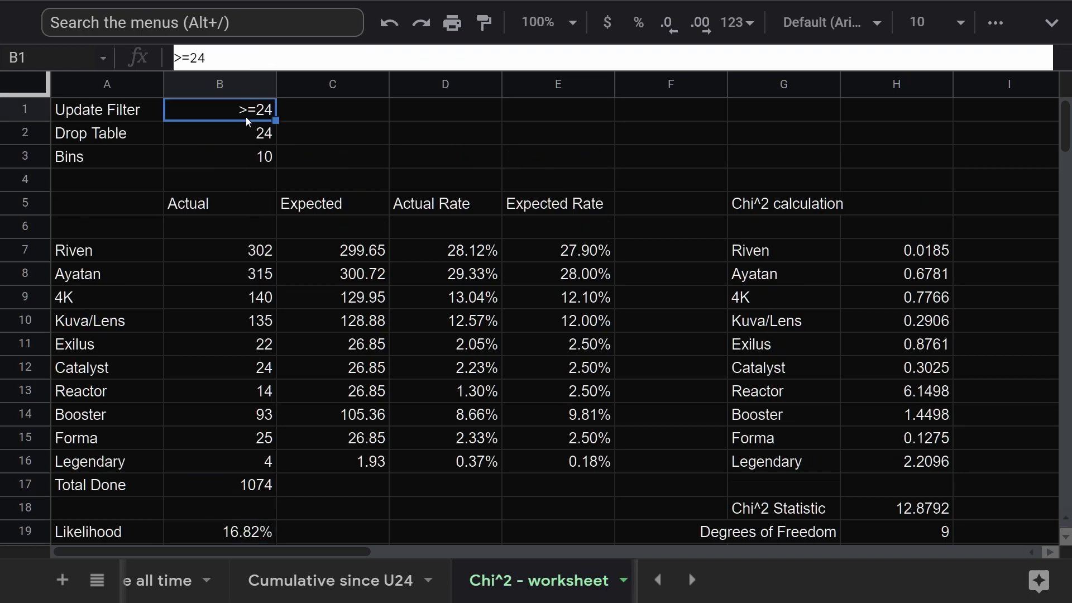
text(>=19)
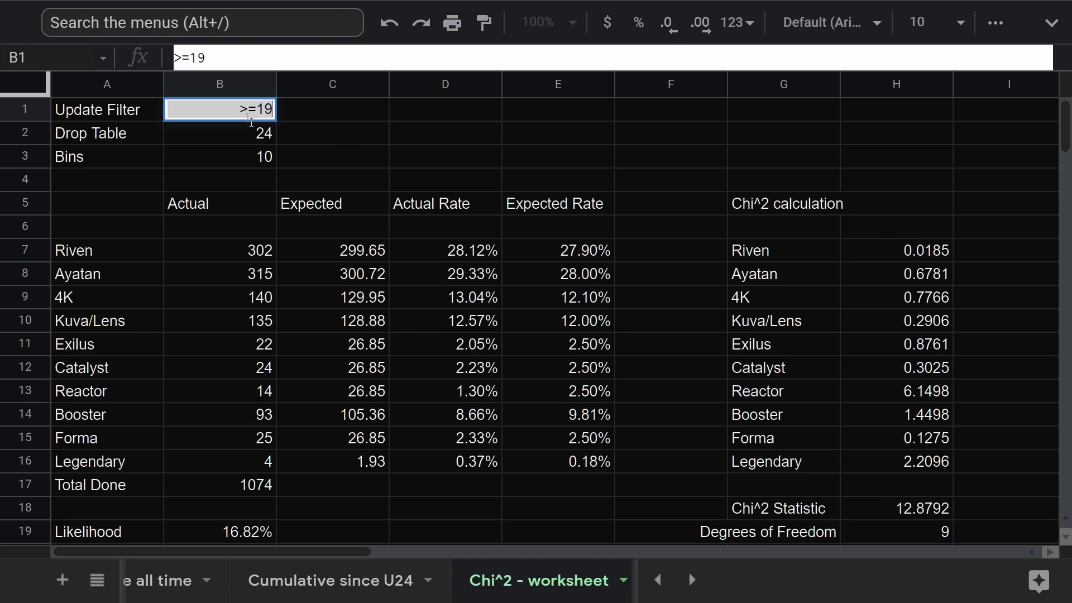
key(Return)
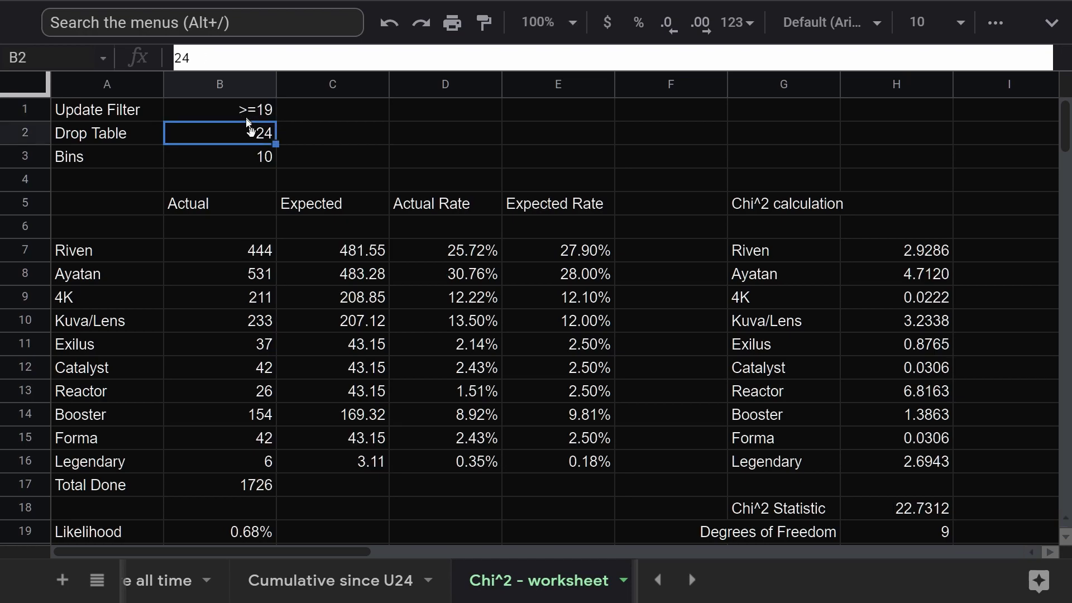
scroll(301, 471, down, 1)
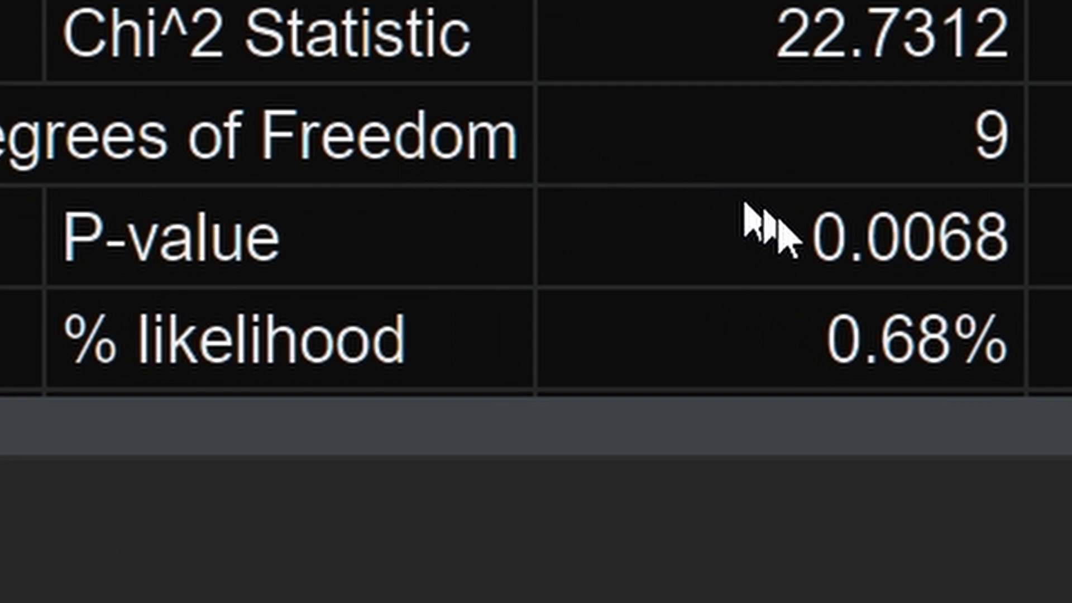
click(787, 234)
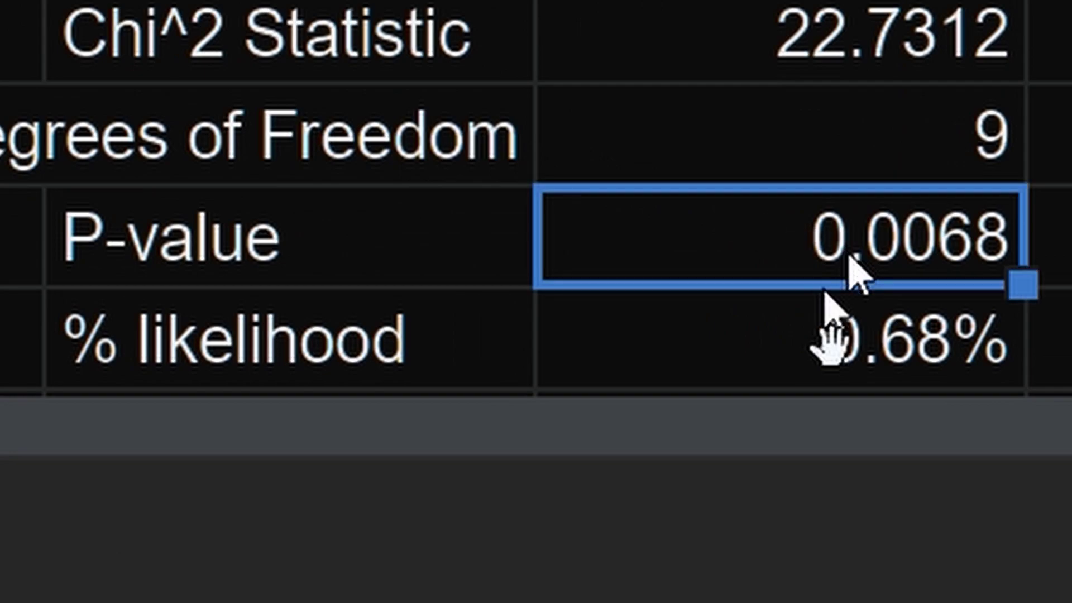
drag(287, 259, 928, 247)
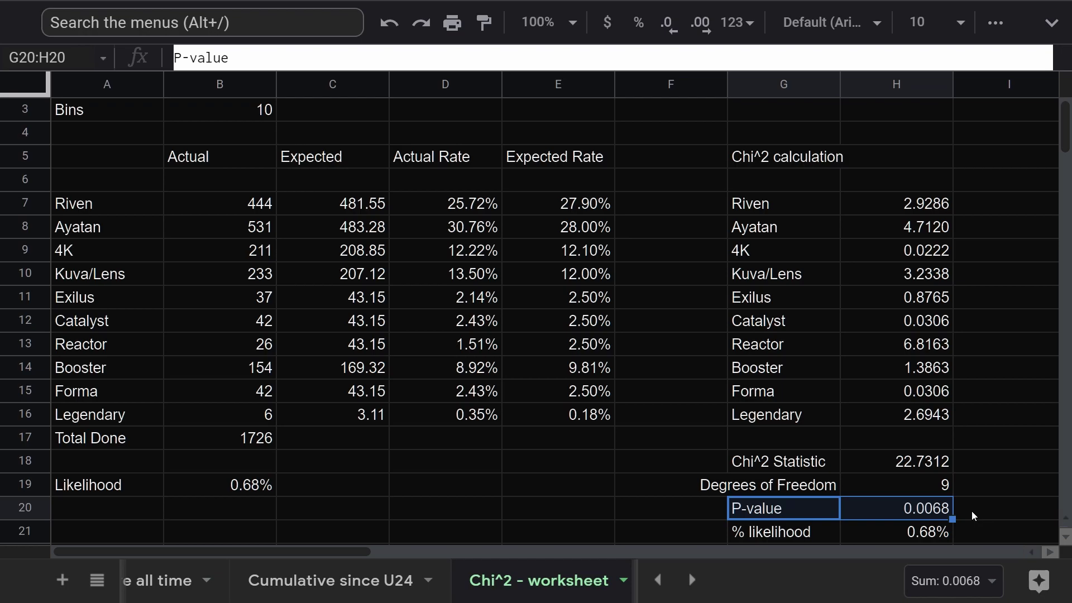
key(ctrl+z)
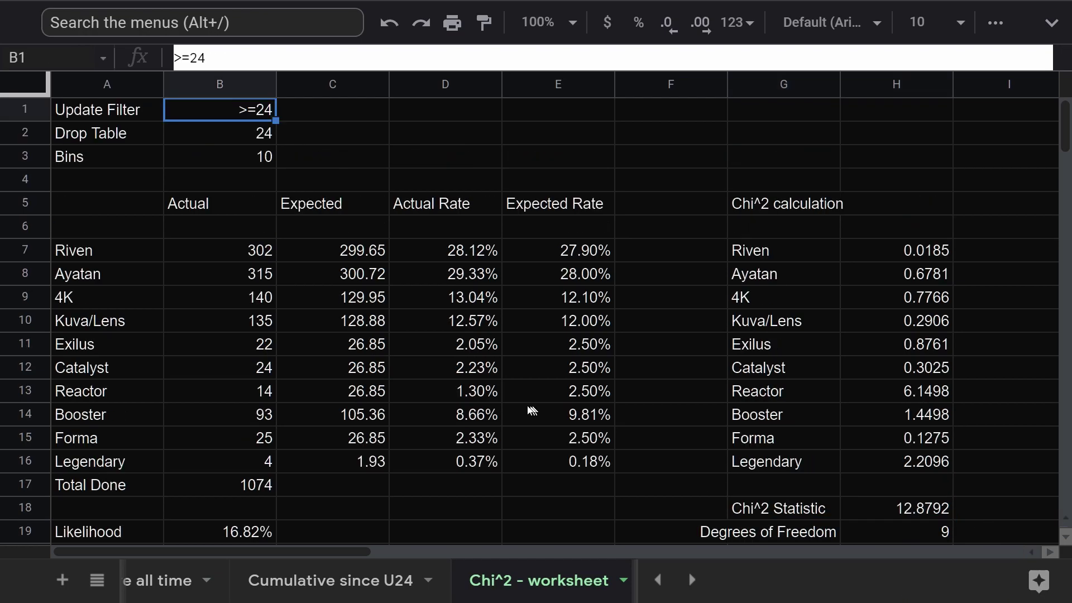
scroll(436, 430, down, 1)
click(261, 489)
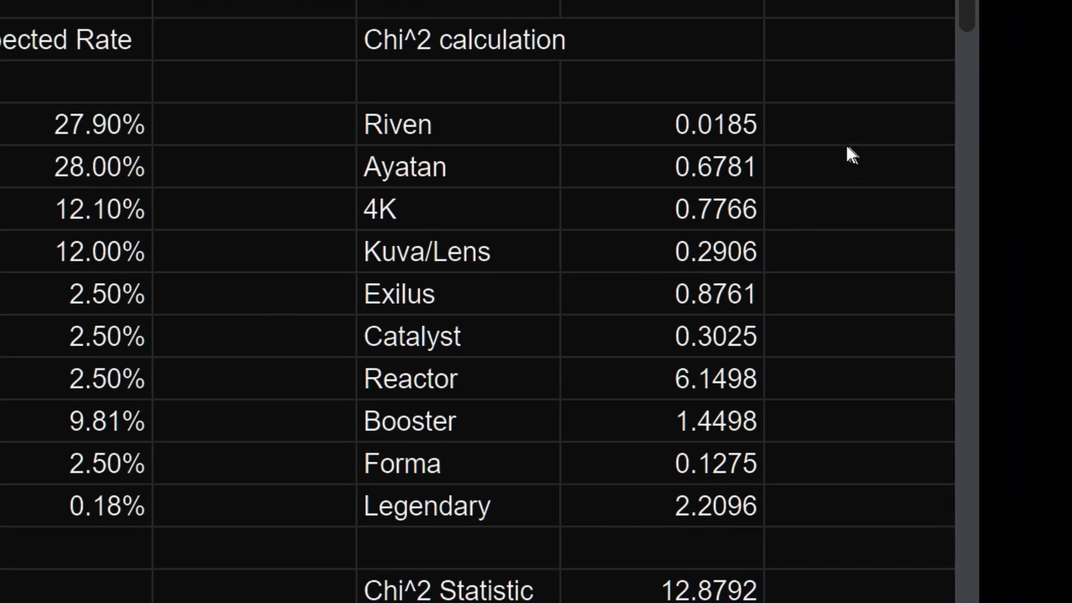
drag(760, 128, 743, 511)
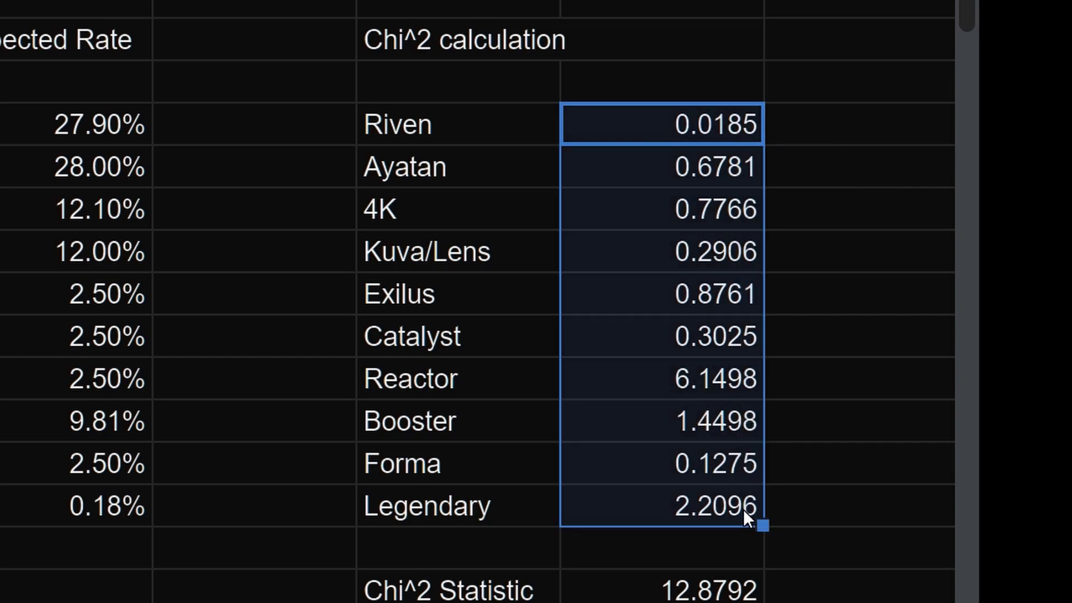
click(791, 391)
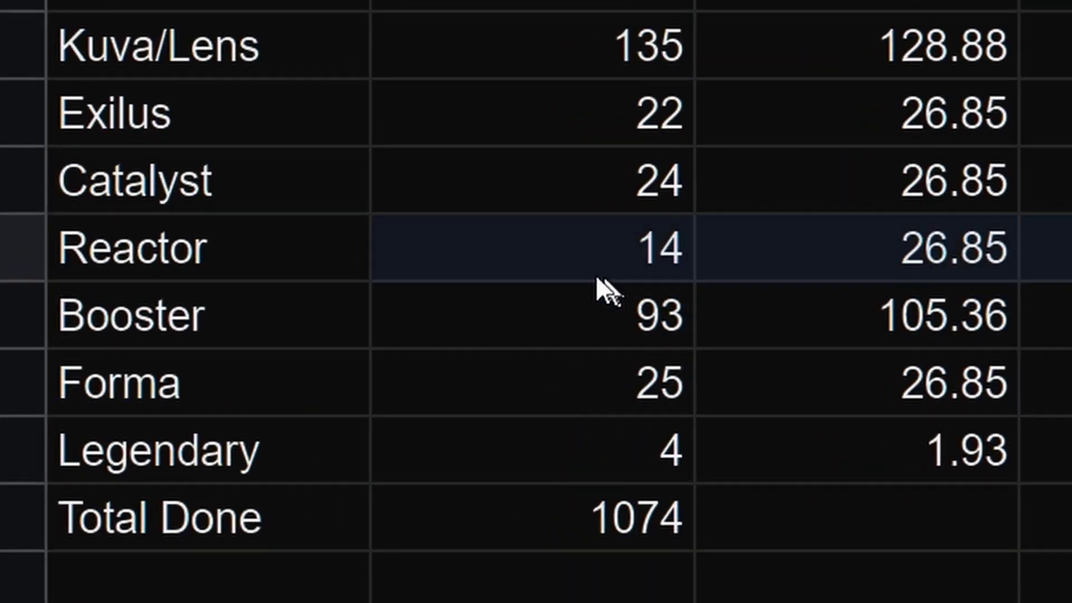
drag(595, 276, 547, 260)
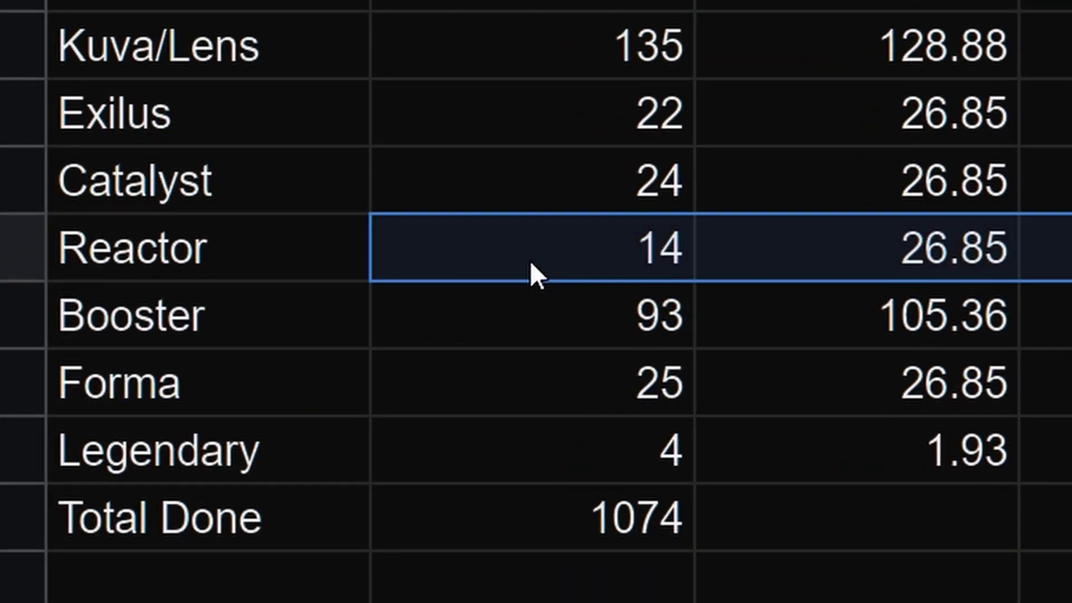
drag(560, 453, 1069, 453)
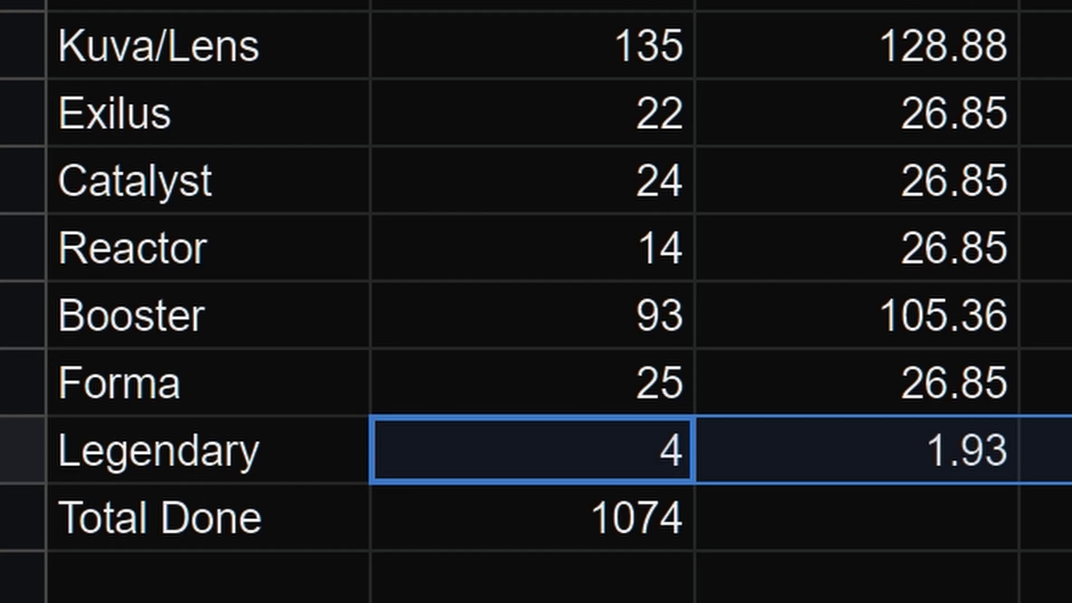
click(597, 528)
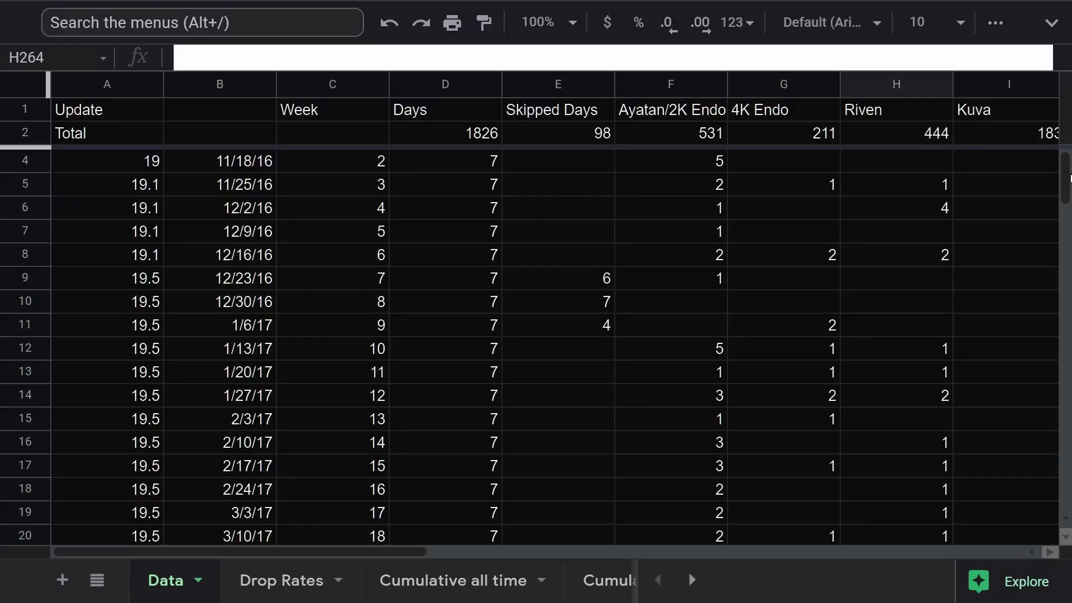
Step: Select the ten actual counts and check the 1074 Total Done sum
scroll(1069, 201, down, 20)
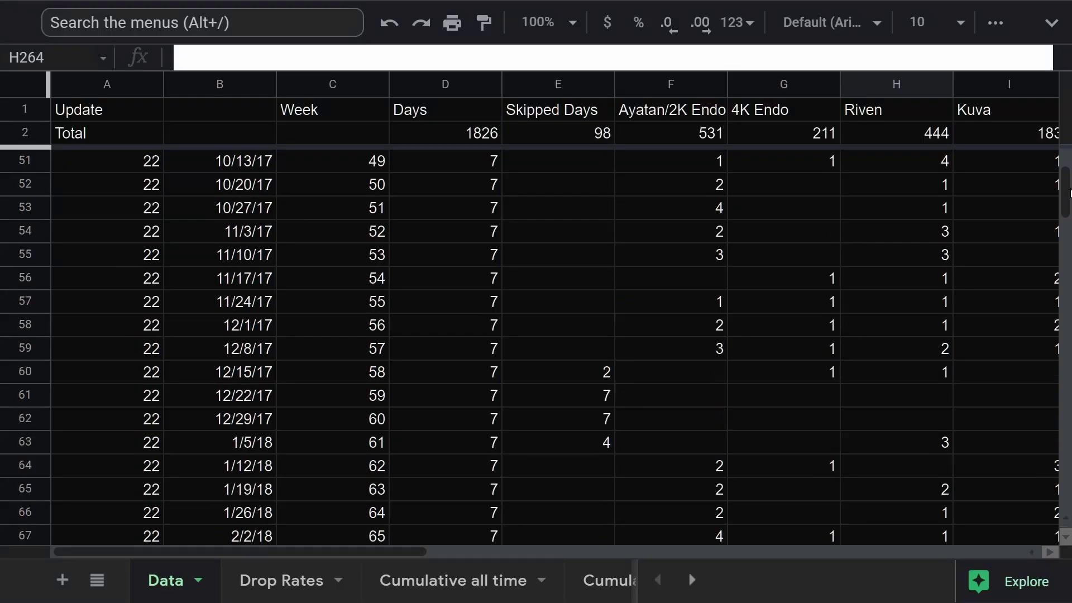
scroll(1069, 201, down, 20)
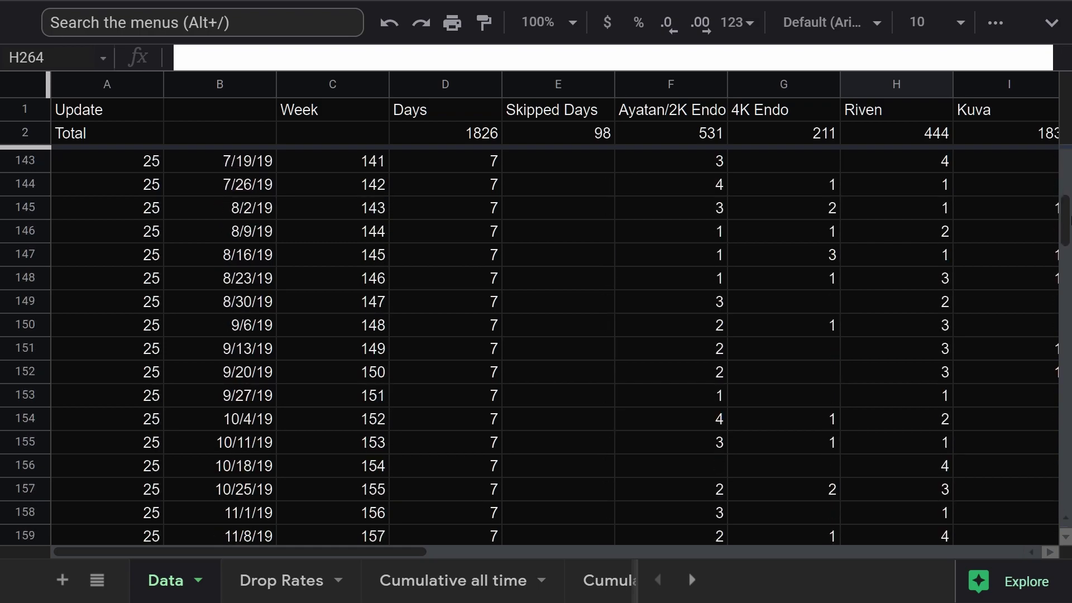
scroll(1069, 201, down, 12)
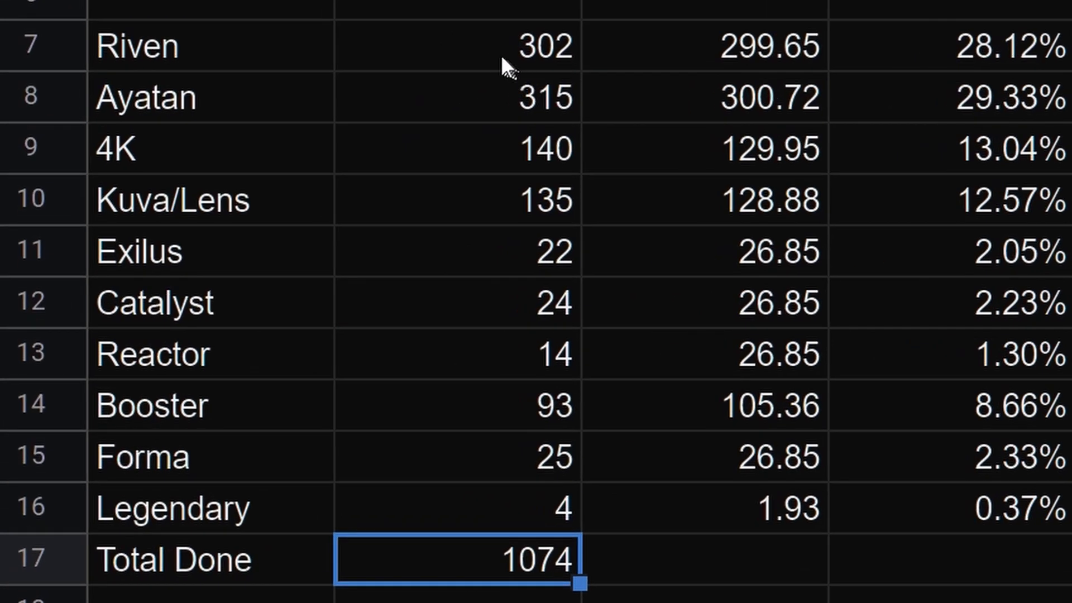
drag(230, 206, 232, 359)
drag(485, 400, 527, 508)
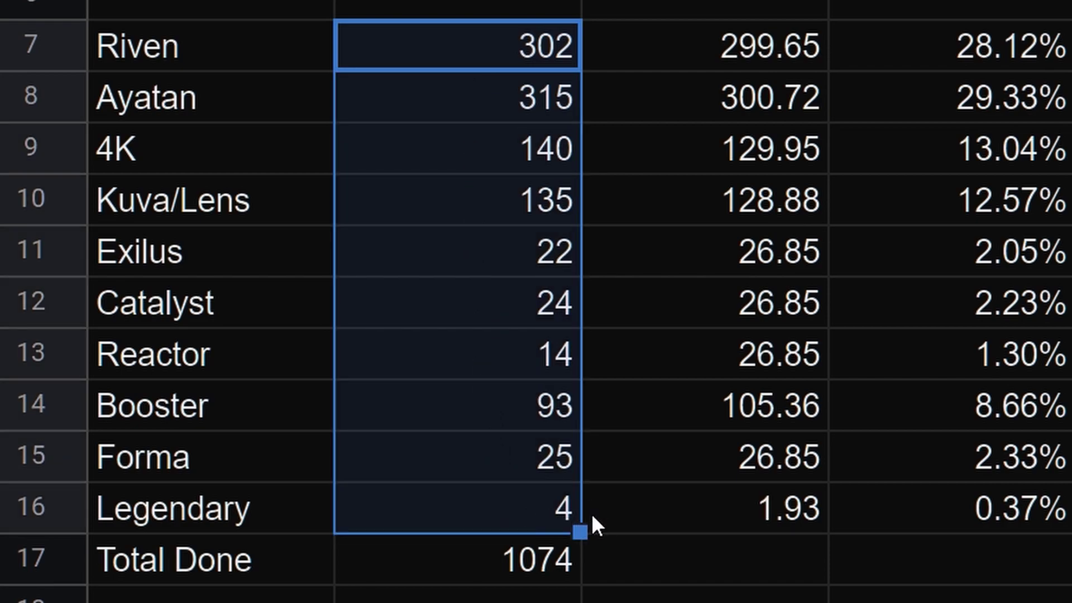
click(489, 579)
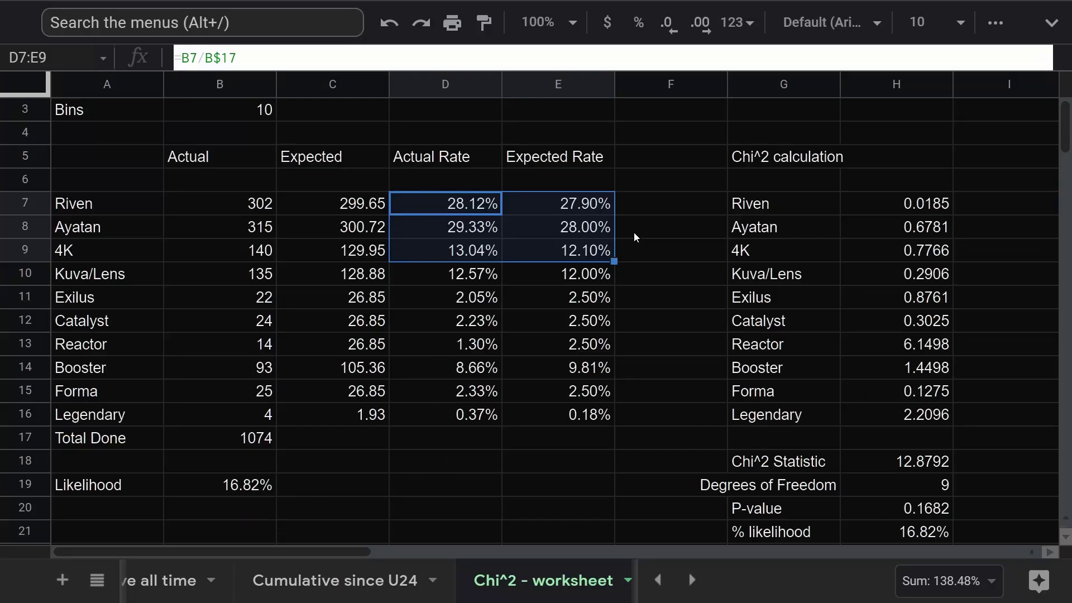
Step: Highlight the Riven, Ayatan and 4K through Legendary rows to compare actual and expected rates
drag(566, 277, 85, 427)
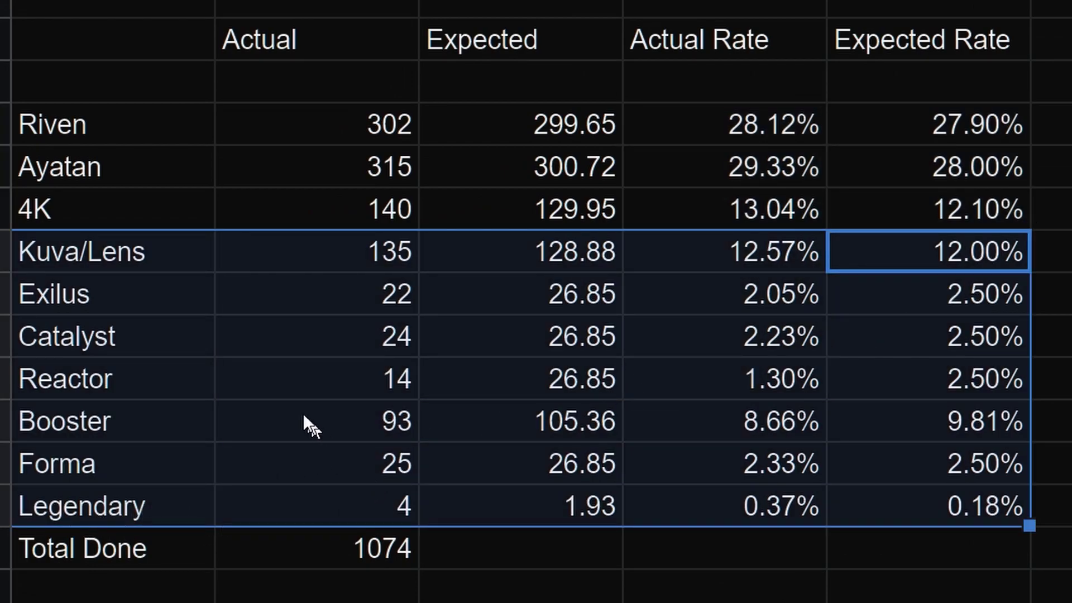
drag(115, 180, 945, 165)
drag(62, 136, 942, 161)
drag(111, 209, 947, 509)
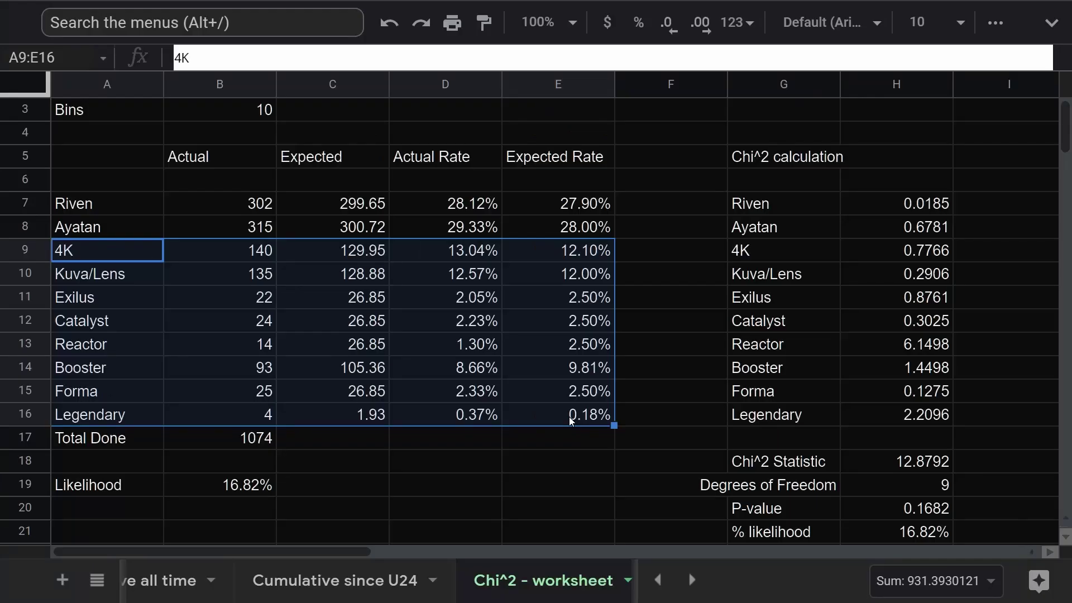
Step: Open the Chi^2 - three bins sheet and inspect the Everything else SUMIFS formula
click(692, 580)
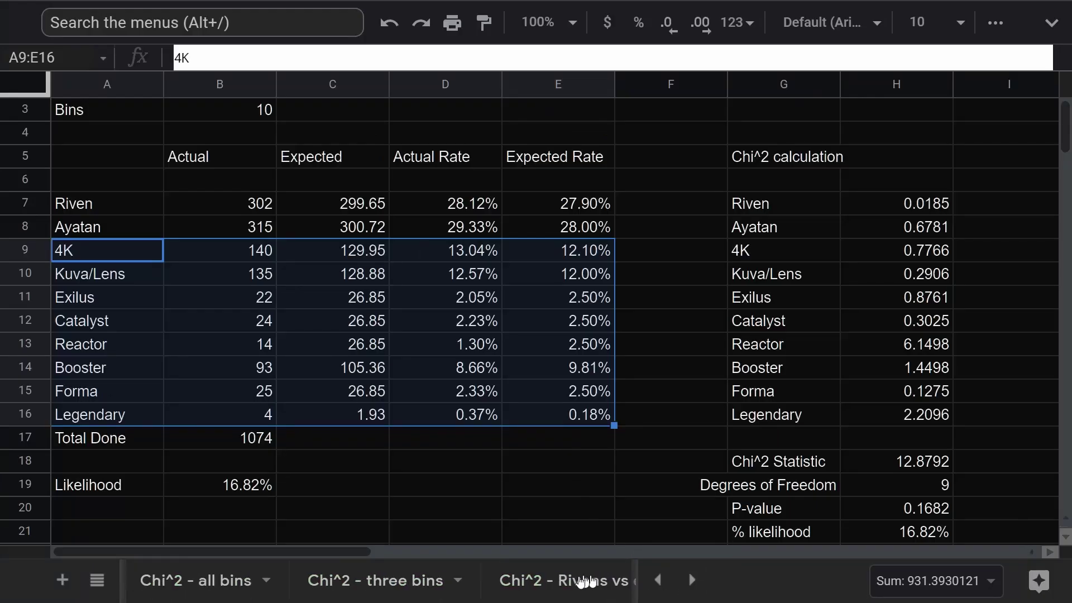
click(416, 580)
key(F2)
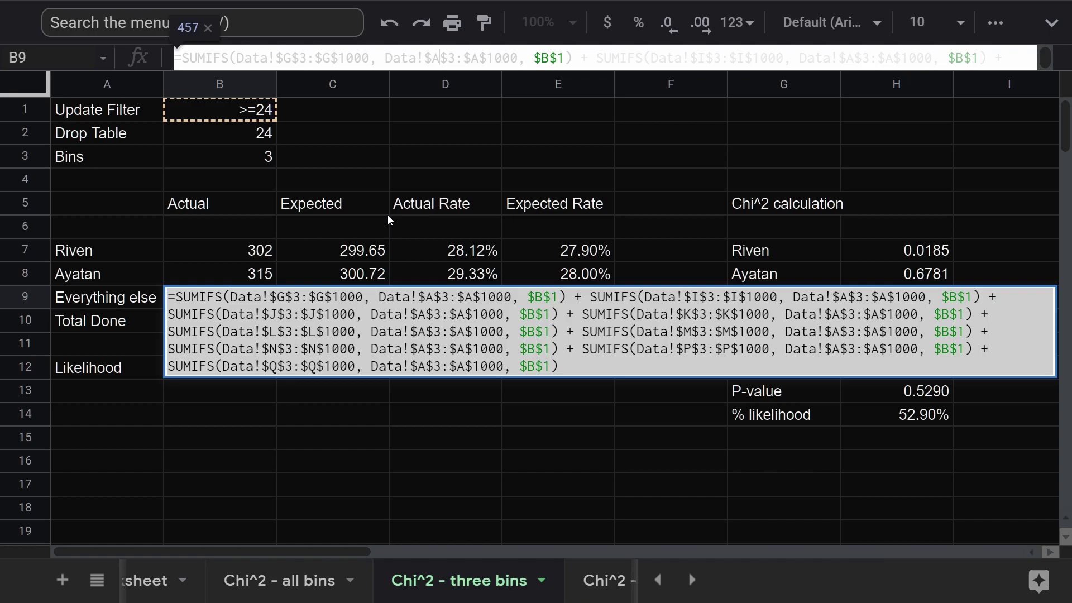
click(550, 399)
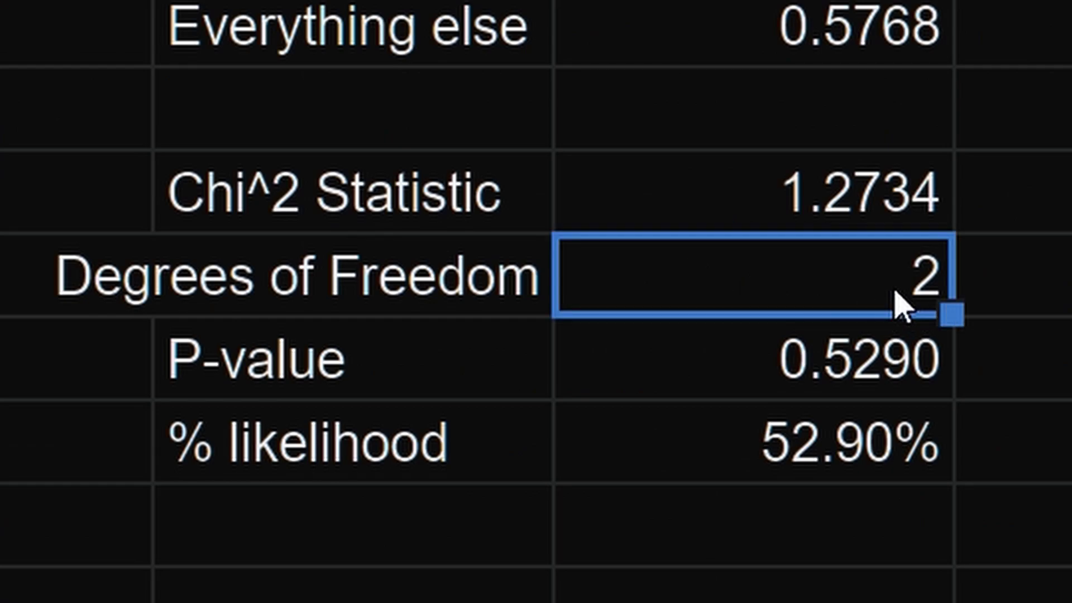
Step: Review the 52.90% likelihood and Ayatan's actual and expected counts
click(781, 469)
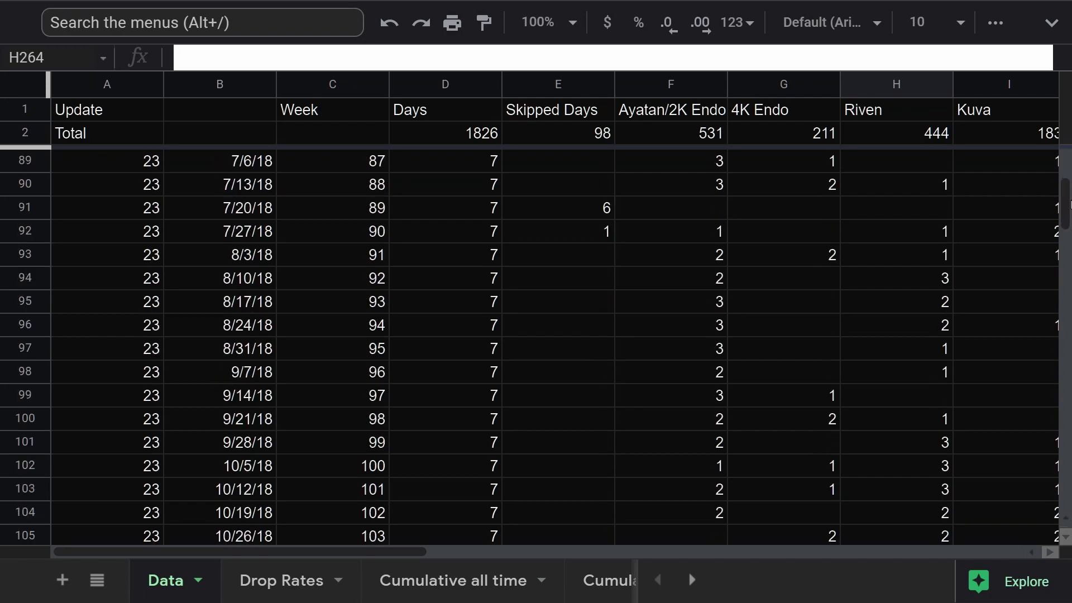
scroll(1069, 204, down, 20)
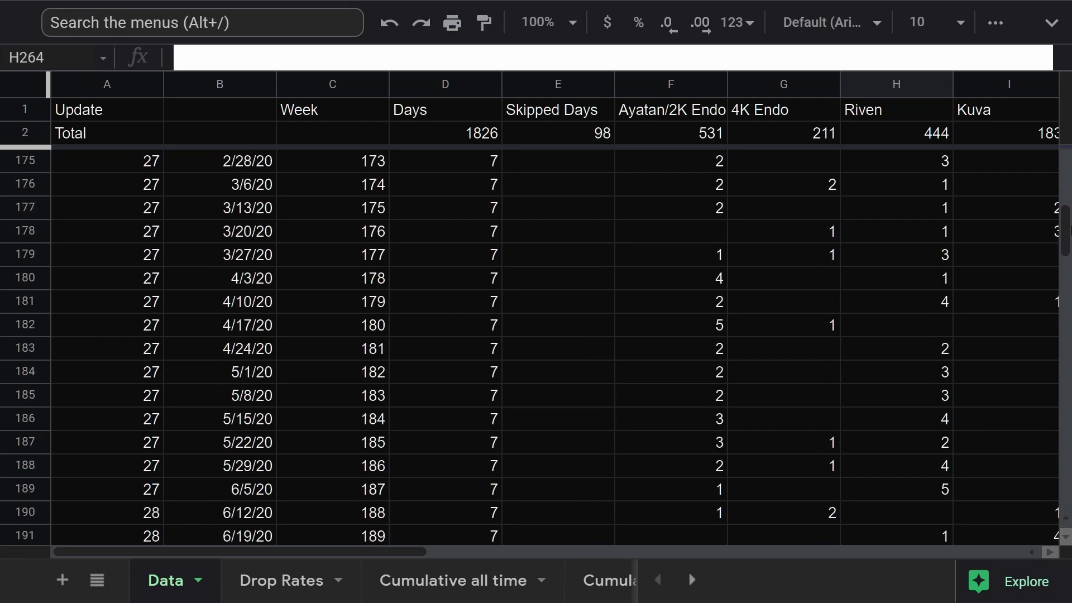
scroll(1069, 204, down, 6)
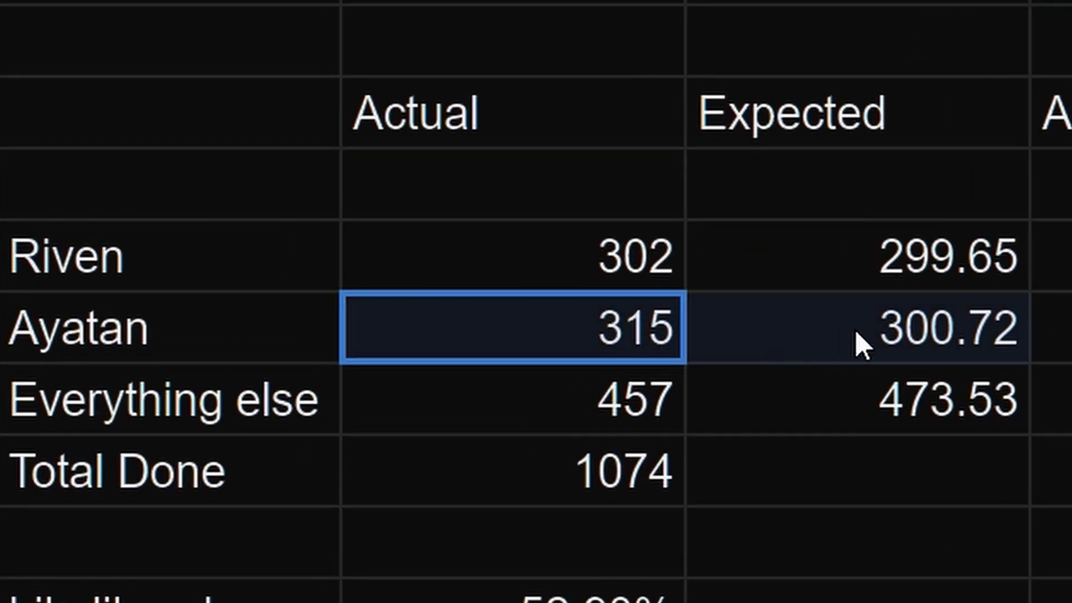
drag(855, 333, 856, 339)
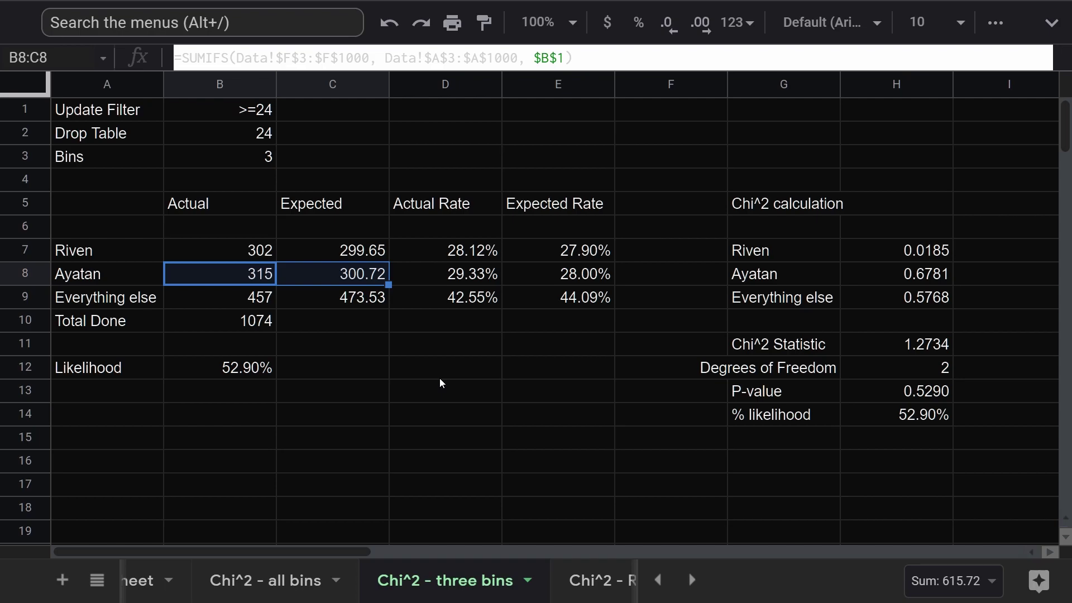
Step: Open the Rivens vs everything else sheet and review its rows and 87.43% likelihood
click(602, 581)
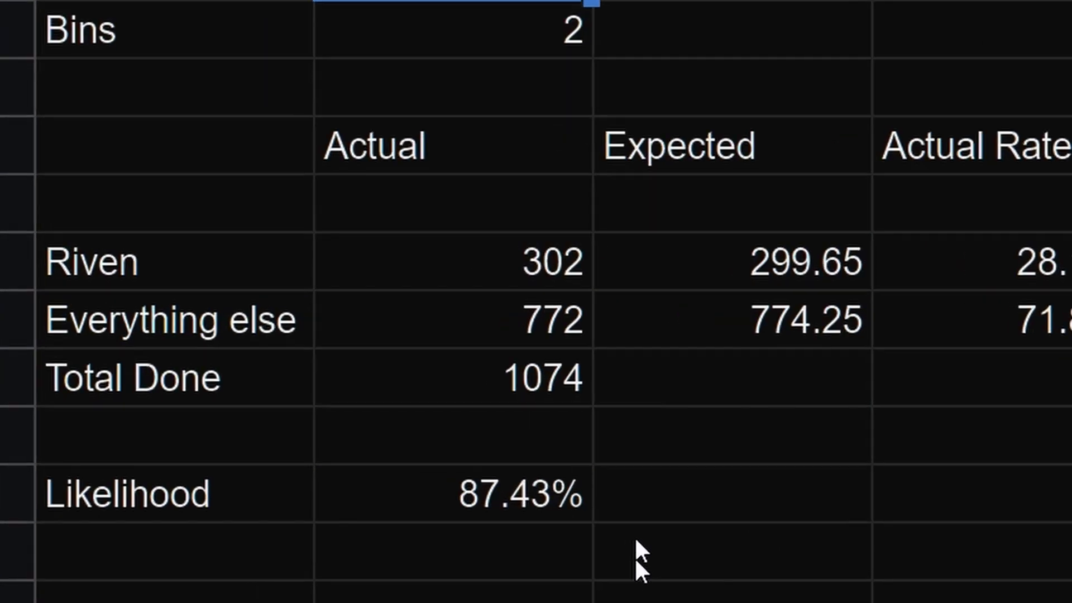
drag(114, 282, 885, 267)
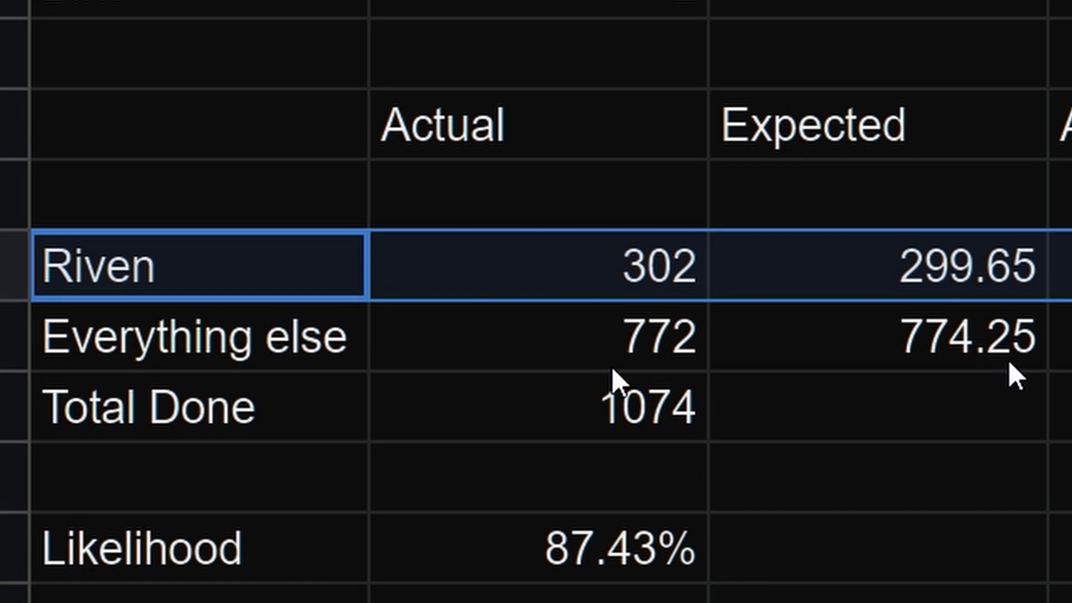
drag(58, 364, 1061, 338)
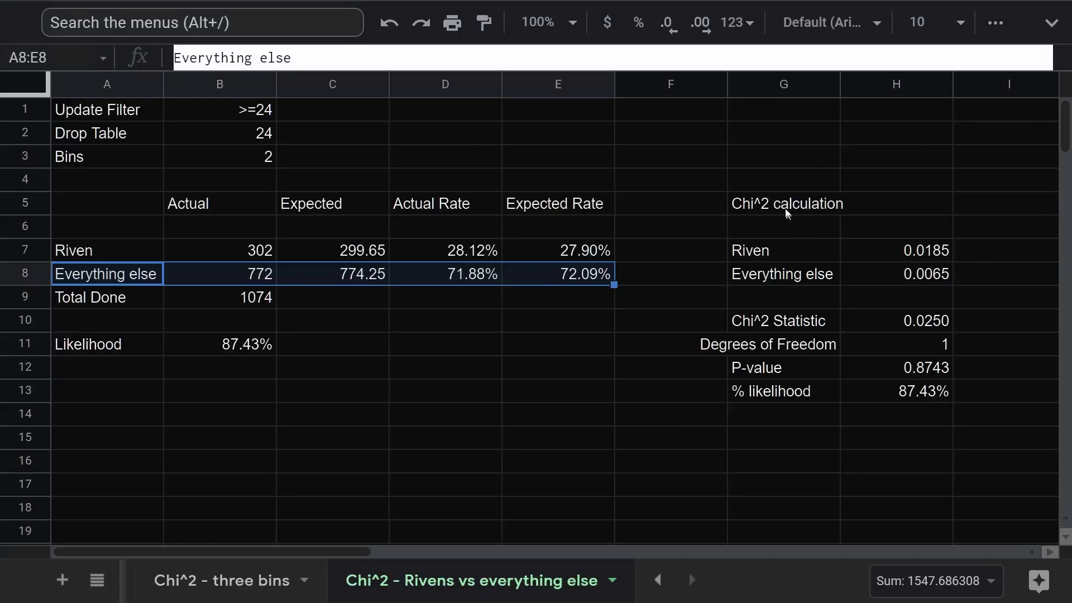
drag(731, 203, 926, 371)
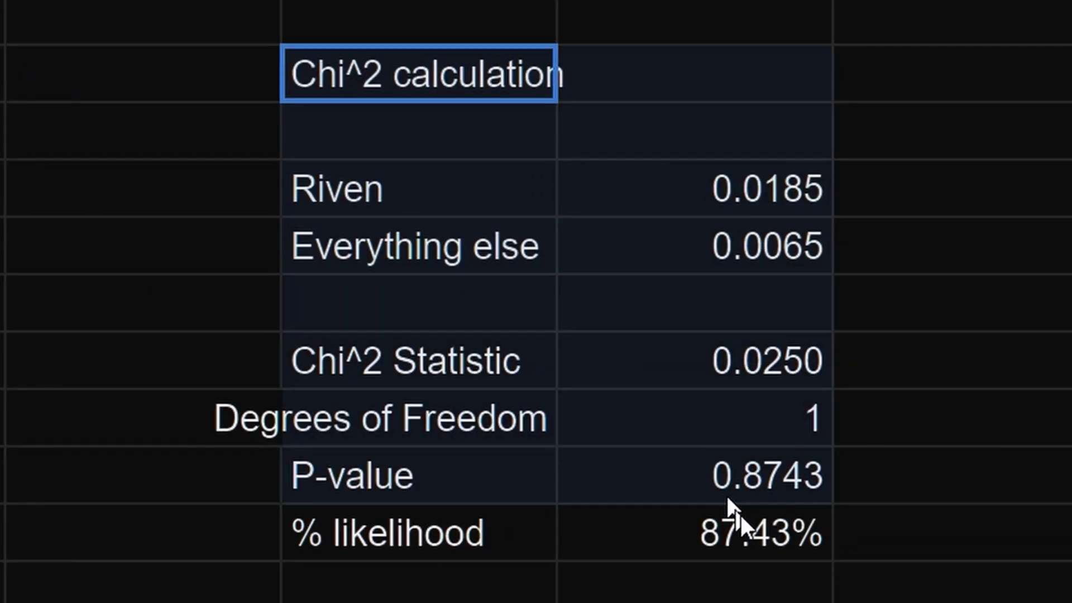
drag(731, 506, 758, 555)
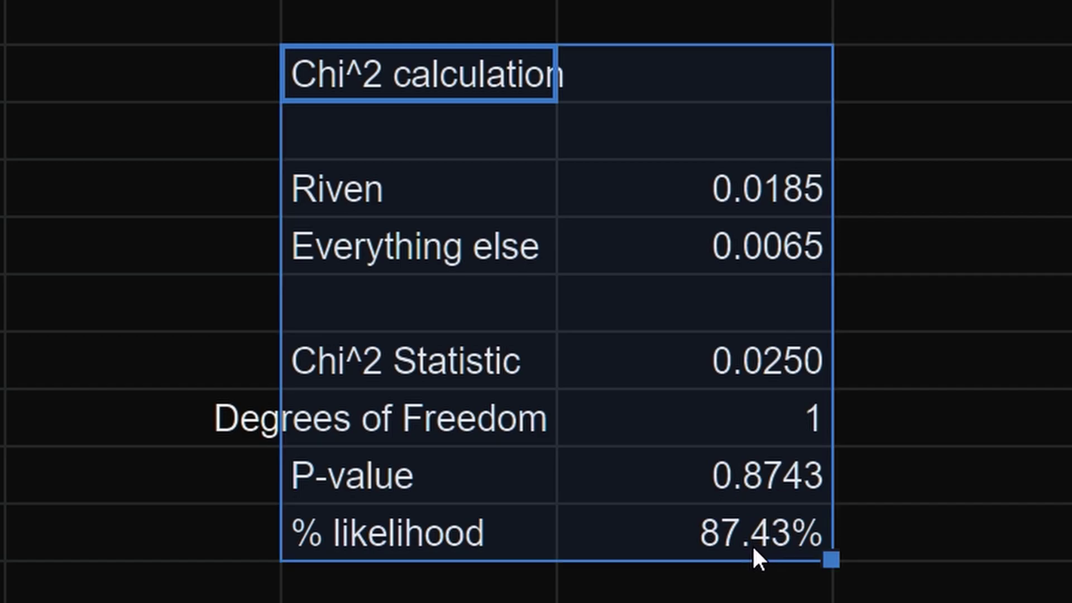
click(736, 547)
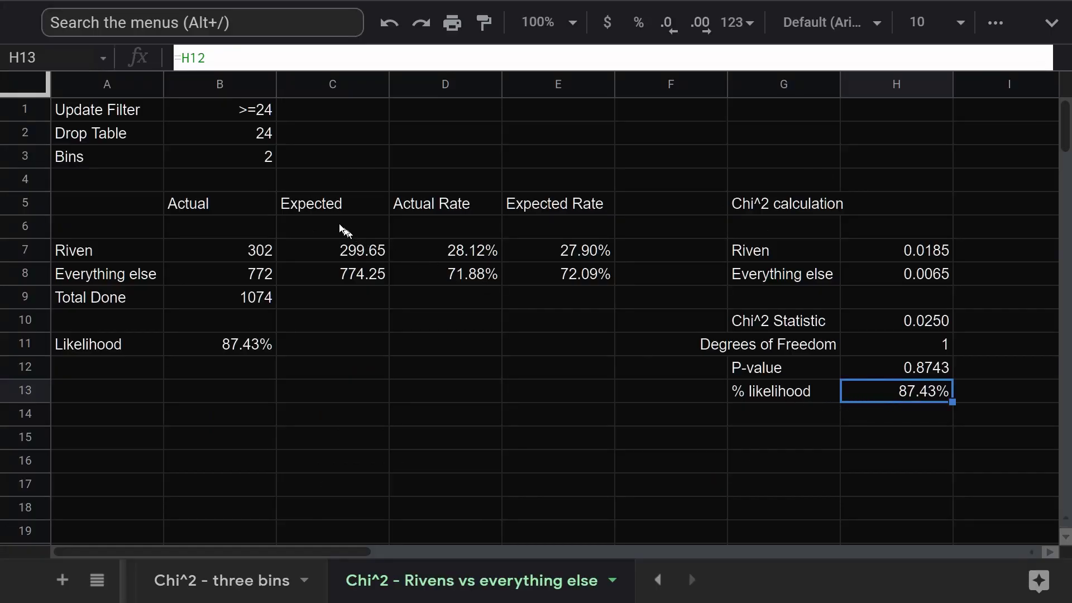
Step: Change the Update Filter to >=19, dropping the likelihood to 4.36%
click(249, 111)
text(>=19)
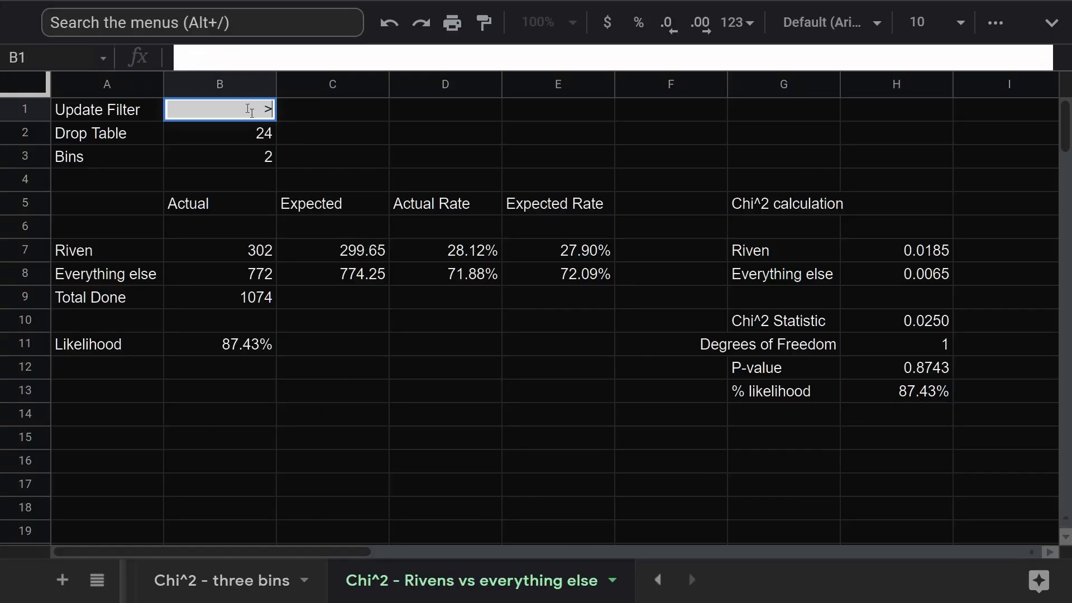
key(Return)
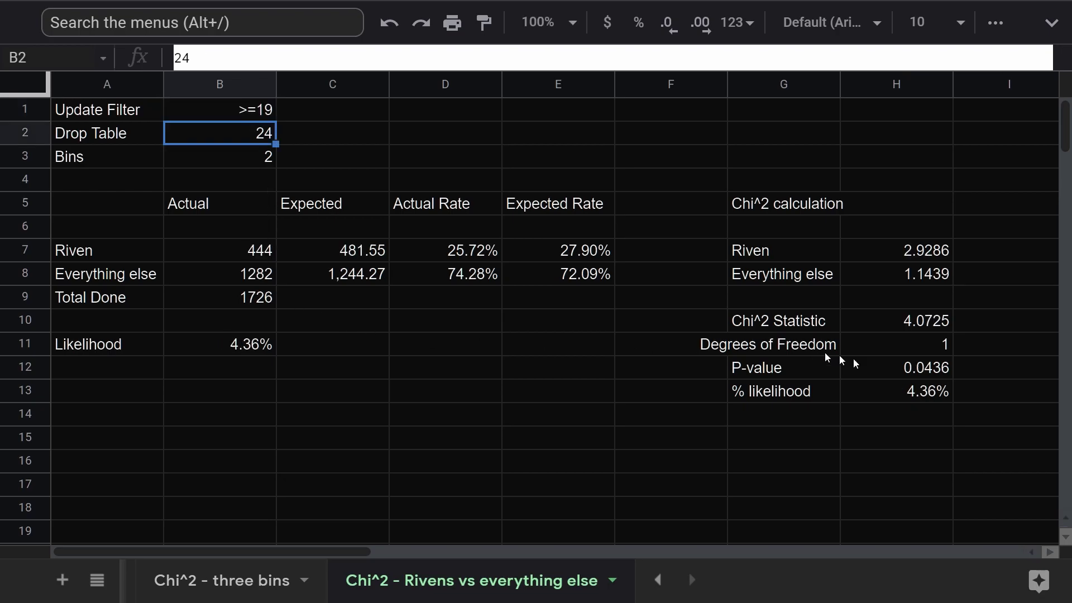
click(930, 398)
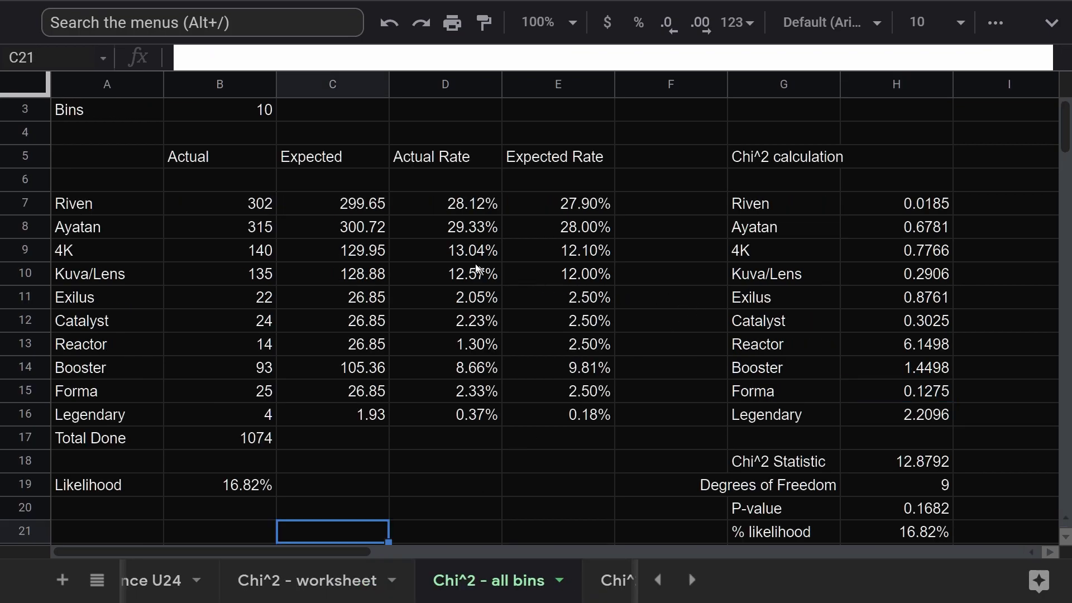
Step: Select the Actual Rate and Expected Rate columns D7:E16 from Riven down to Legendary
drag(477, 249, 482, 273)
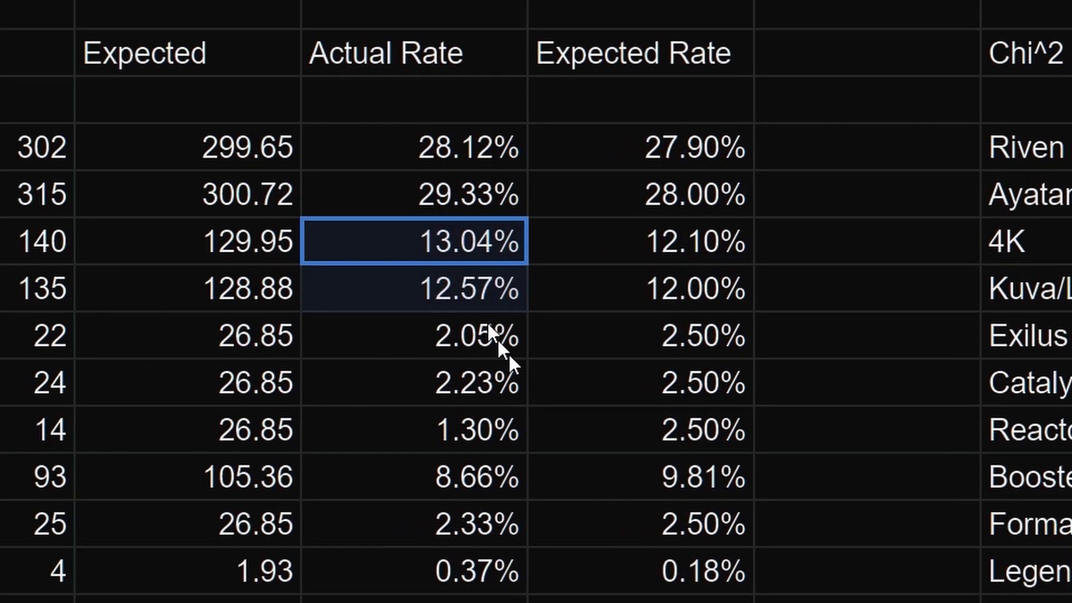
drag(508, 352, 701, 592)
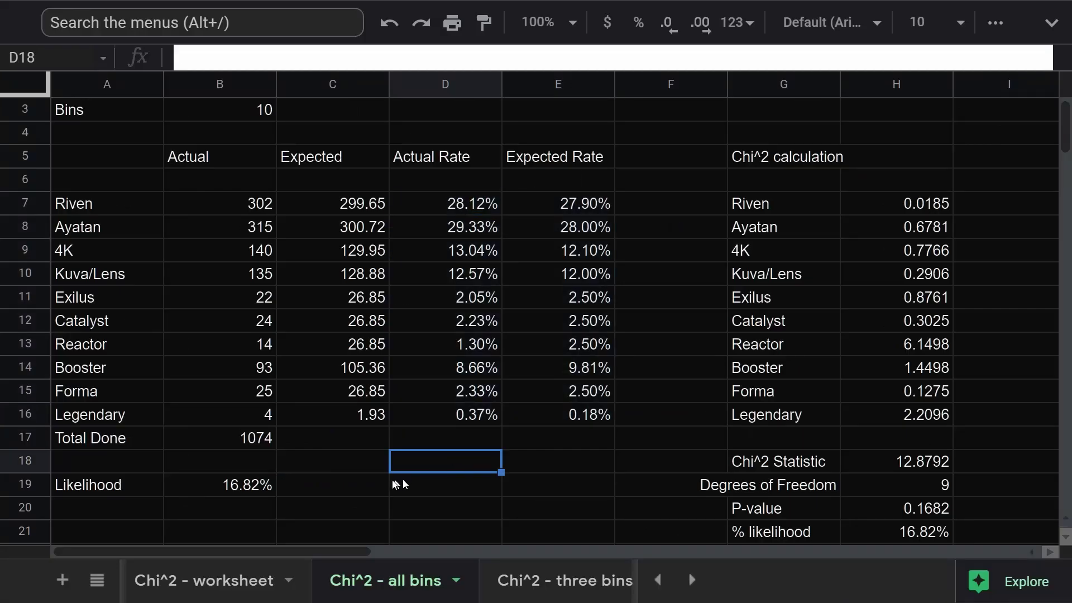
click(386, 483)
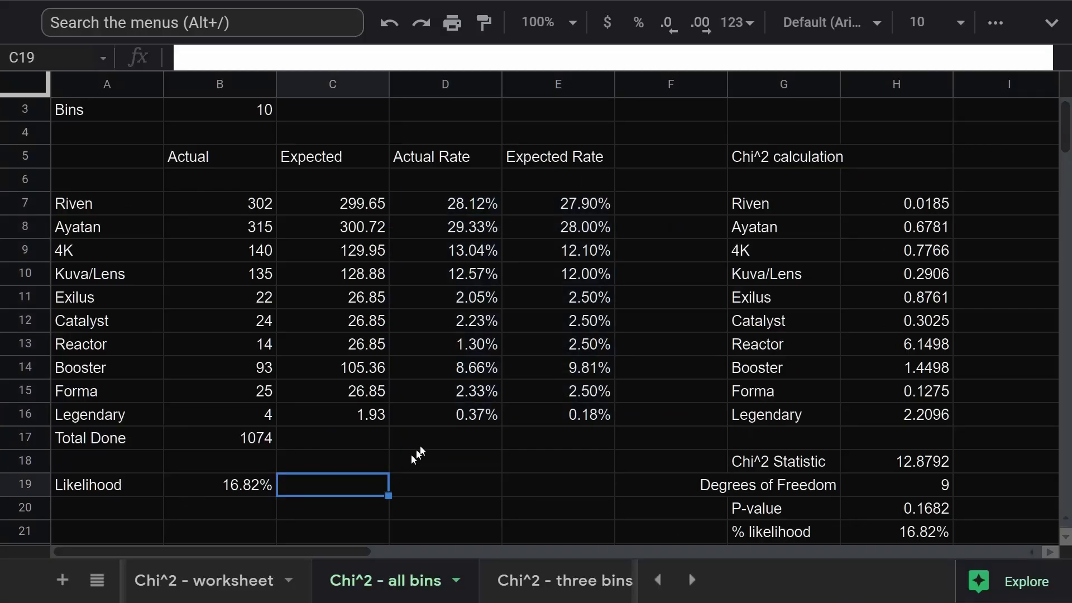
click(456, 200)
drag(456, 199, 547, 351)
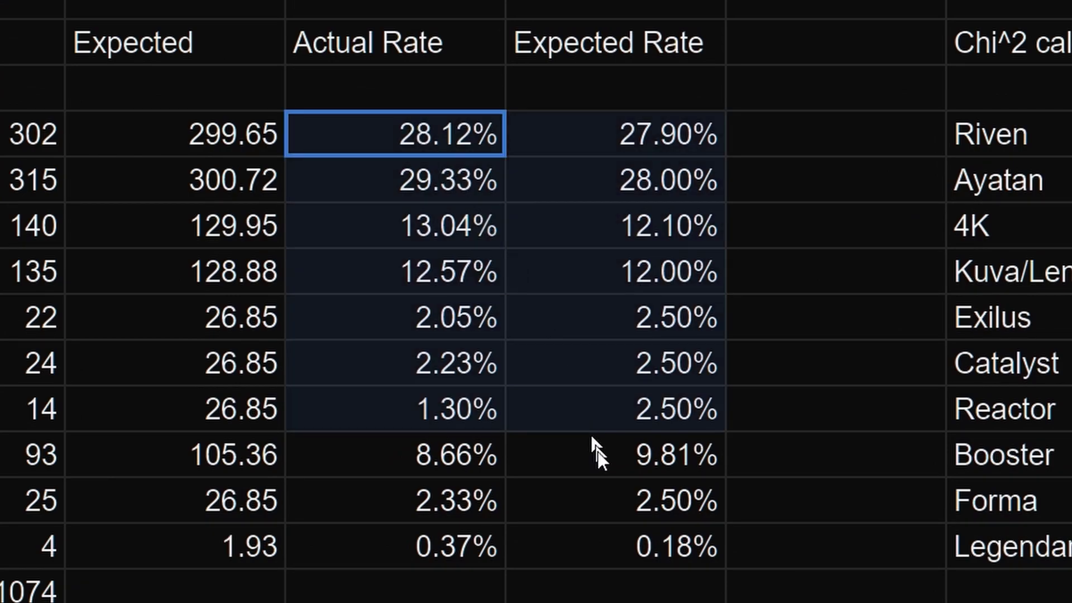
drag(598, 451, 638, 540)
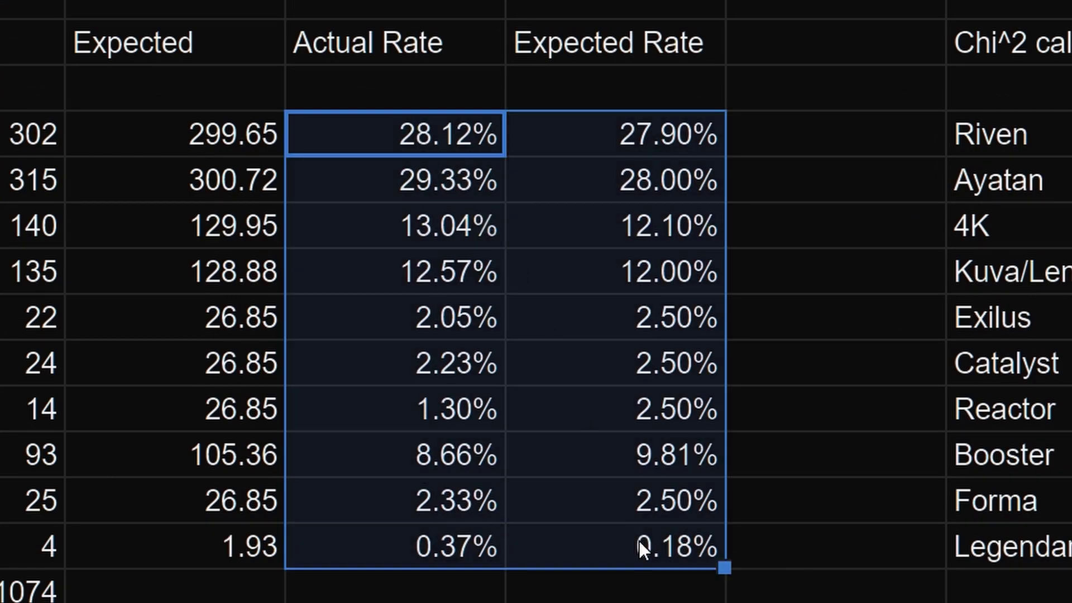